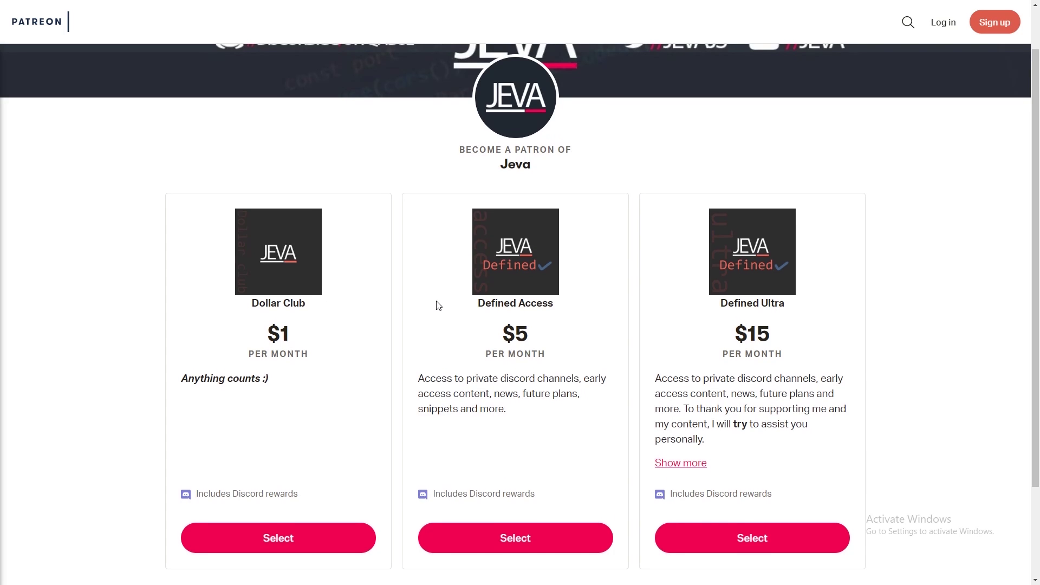
# Step: Scroll down through the Patreon membership tiers page
pyautogui.scroll(-1, 439, 306)
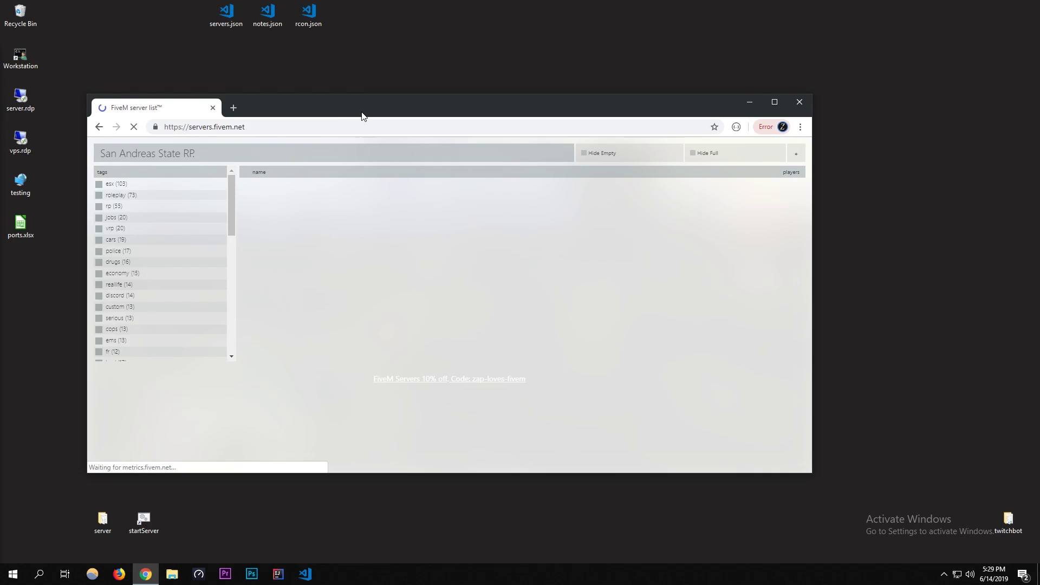
# Step: Remove the San Andreas State RP filter, scroll the full server list, then minimize Chrome
pyautogui.click(564, 154)
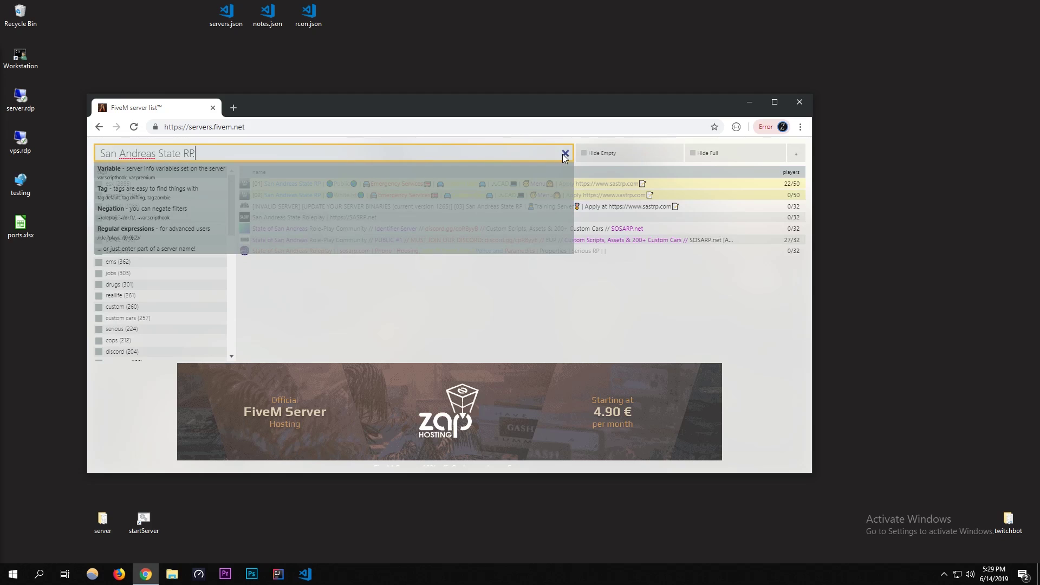
pyautogui.moveTo(580, 116); pyautogui.dragTo(644, 1)
pyautogui.click(136, 484)
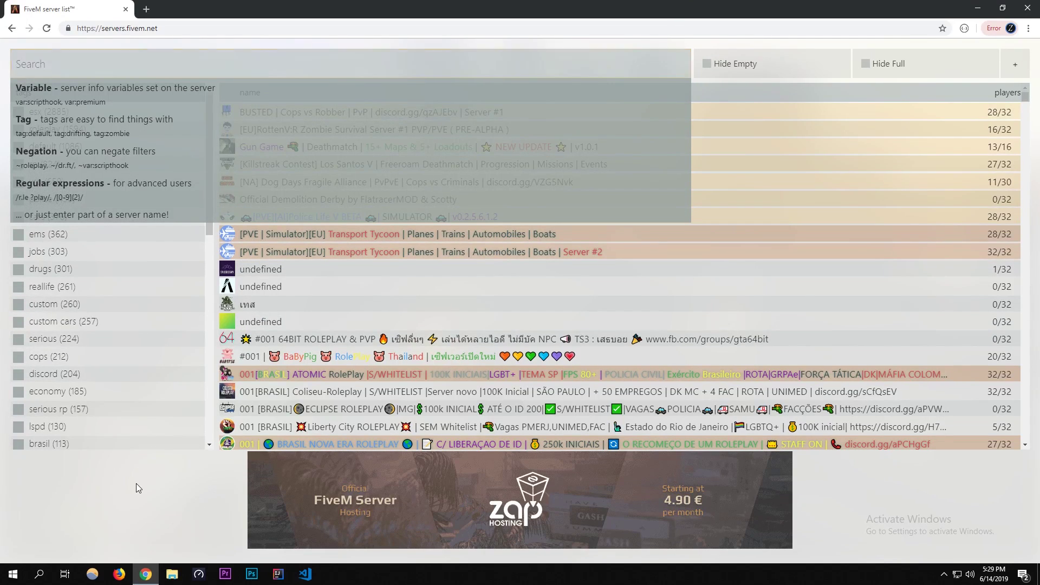
pyautogui.scroll(-5, 466, 332)
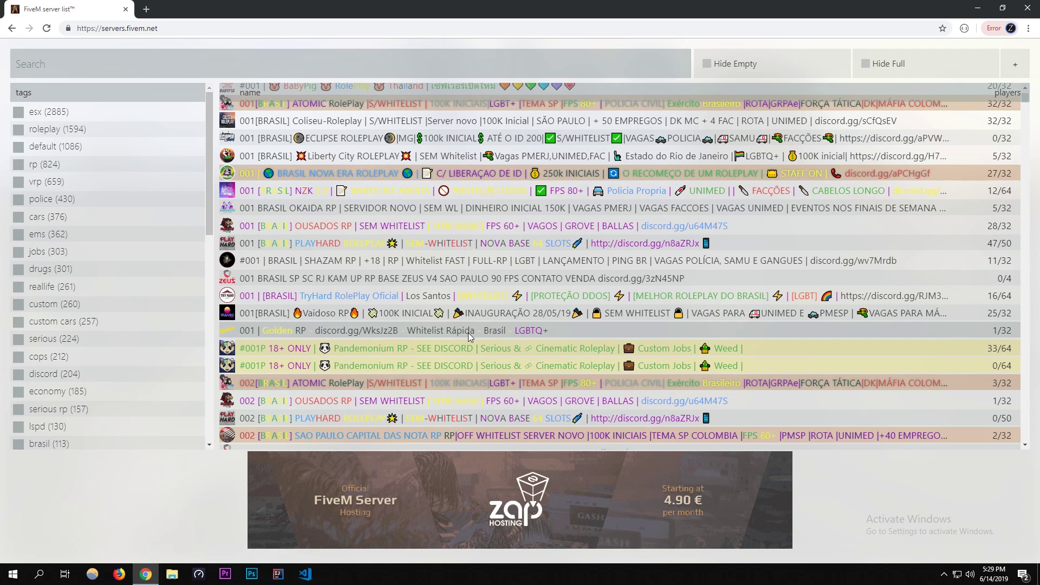
pyautogui.moveTo(522, 8); pyautogui.dragTo(550, 89)
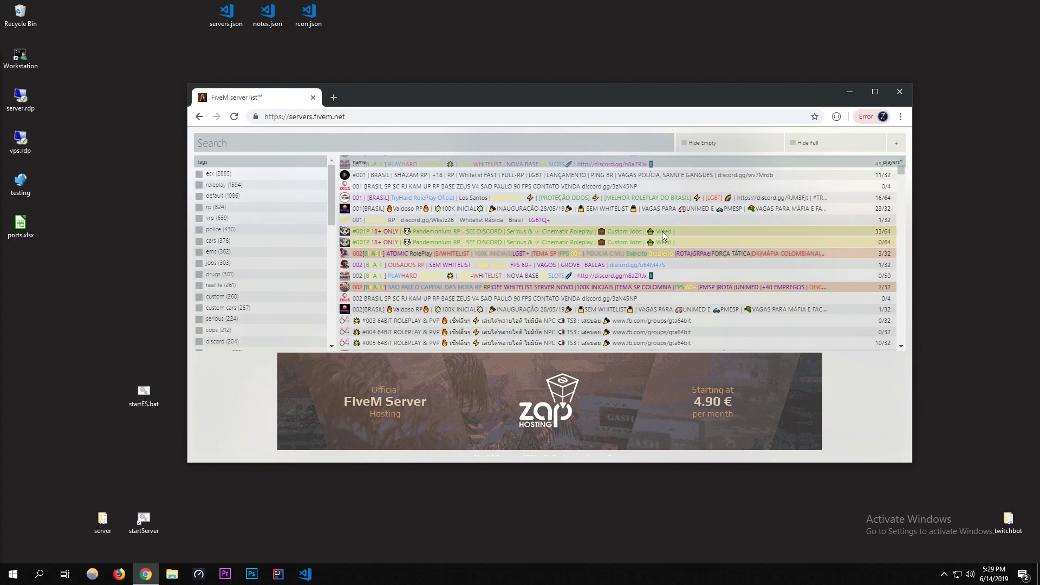
pyautogui.click(849, 91)
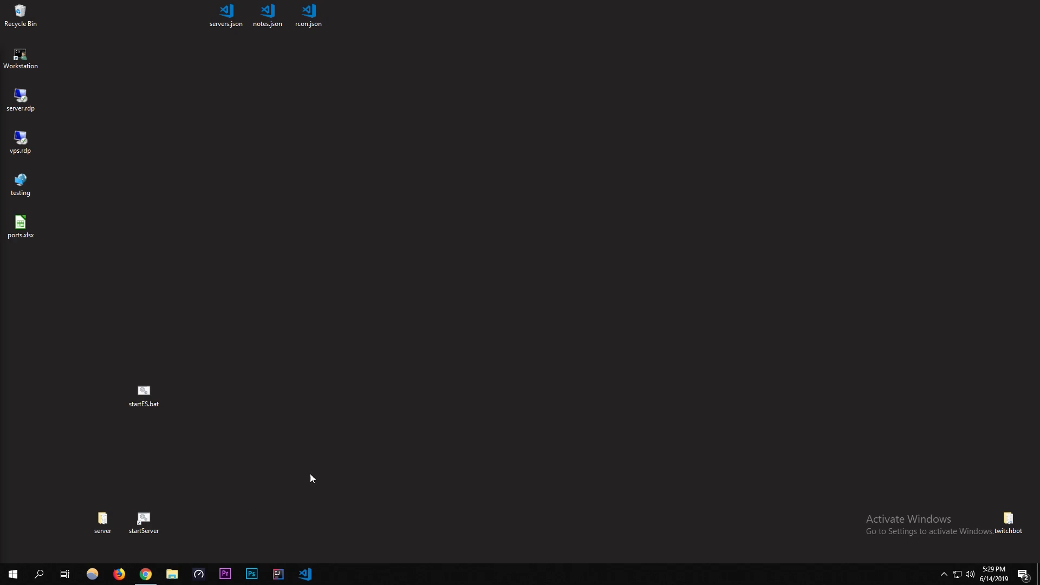
# Step: Launch Command Prompt from the Start search and run ipconfig
pyautogui.rightClick(13, 574)
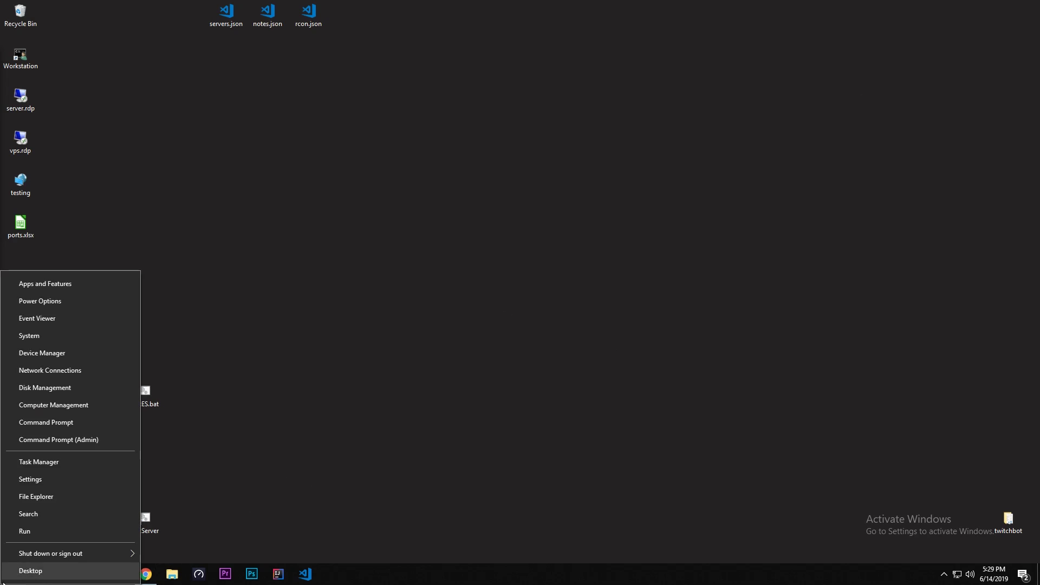
pyautogui.click(564, 337)
pyautogui.rightClick(13, 573)
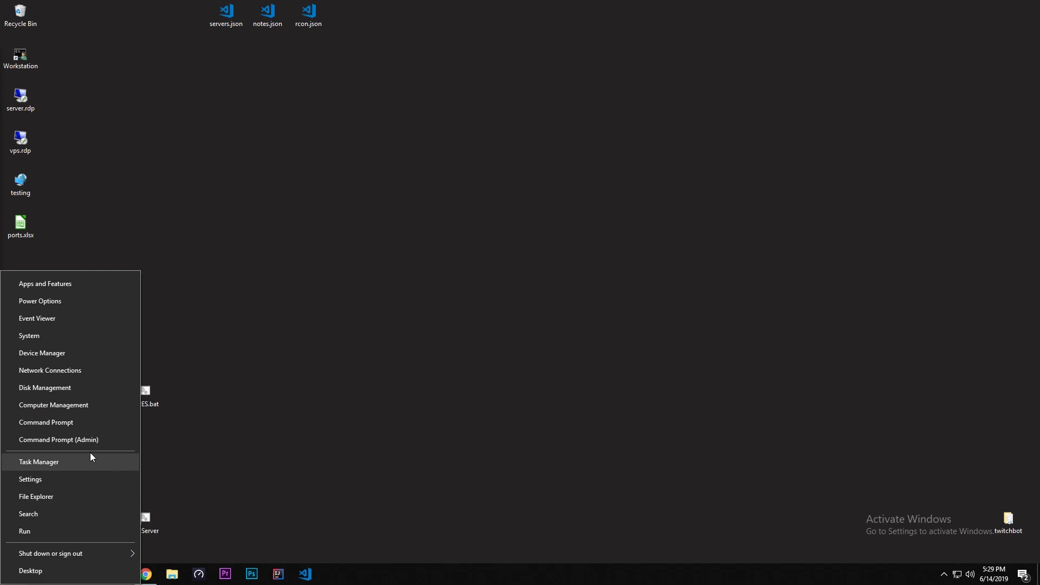
pyautogui.click(317, 394)
pyautogui.press('super')
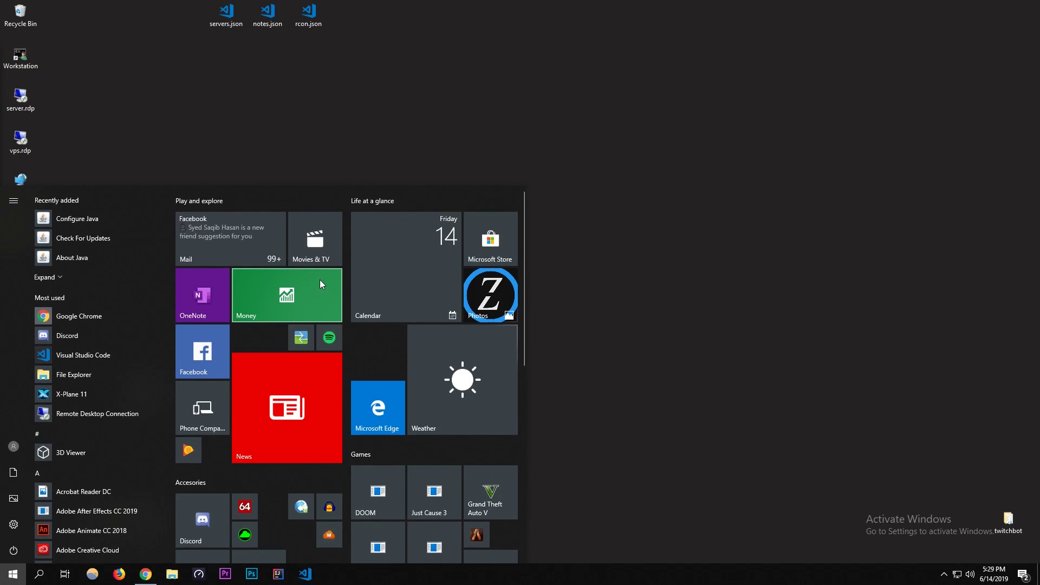
pyautogui.write('command')
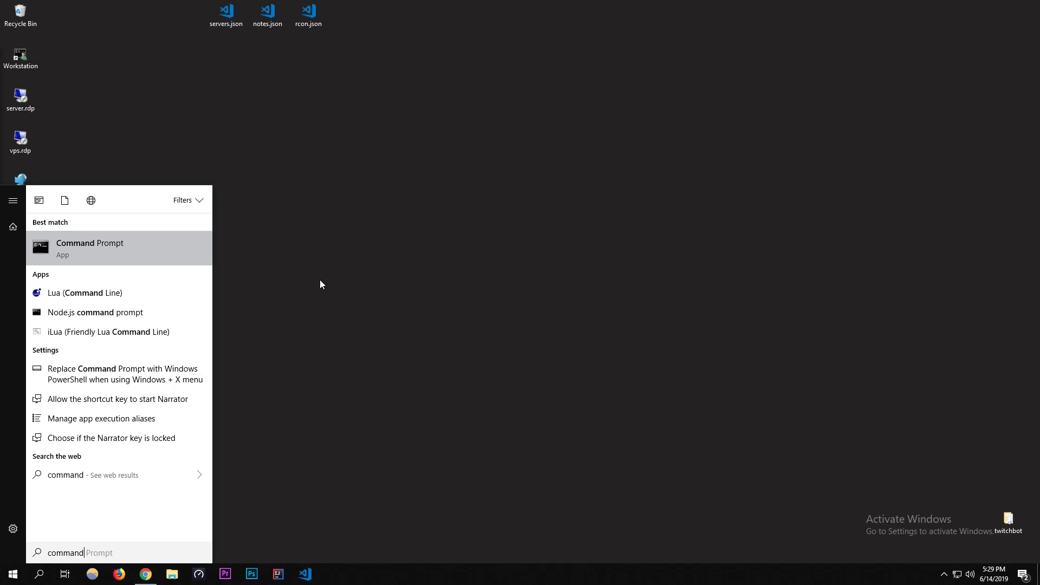
pyautogui.click(203, 242)
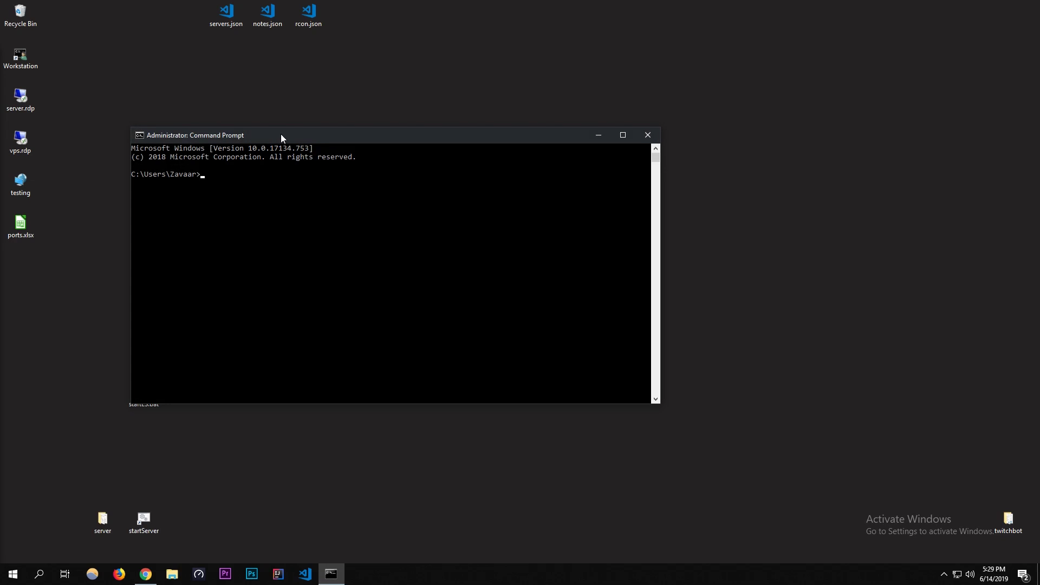
pyautogui.moveTo(281, 134); pyautogui.dragTo(452, 144)
pyautogui.click(426, 210)
pyautogui.write('ipconfig')
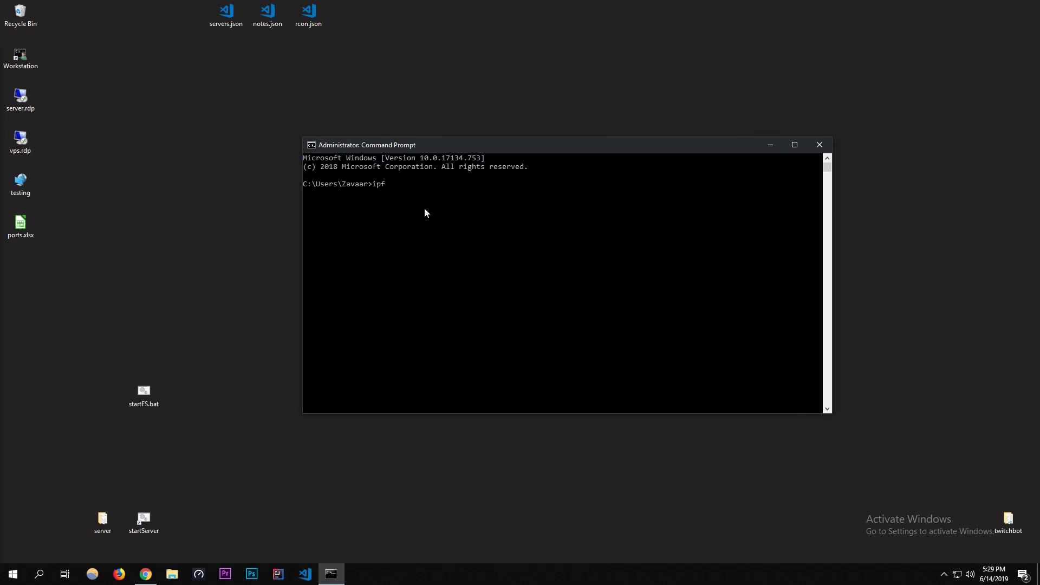
pyautogui.press('Return')
# Step: Copy the Default Gateway address 192.168.0.1 from the ipconfig output
pyautogui.scroll(2, 519, 208)
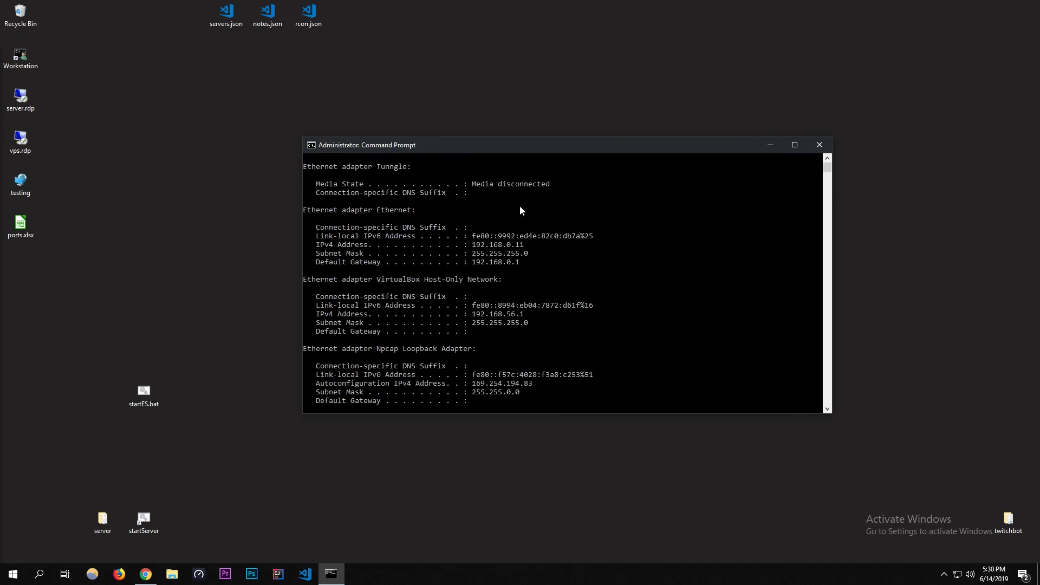
pyautogui.scroll(-2, 488, 268)
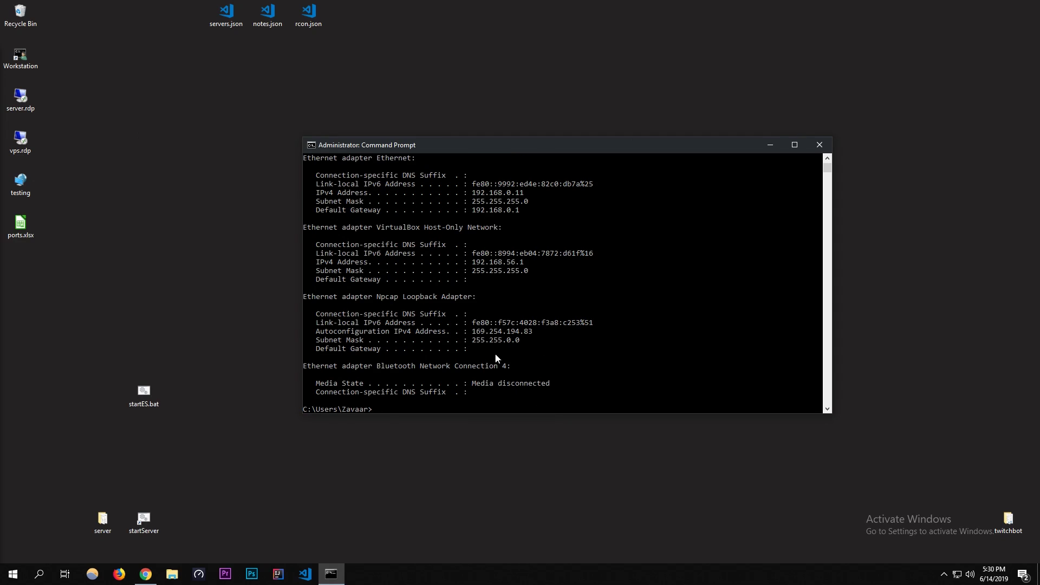
pyautogui.scroll(3, 497, 357)
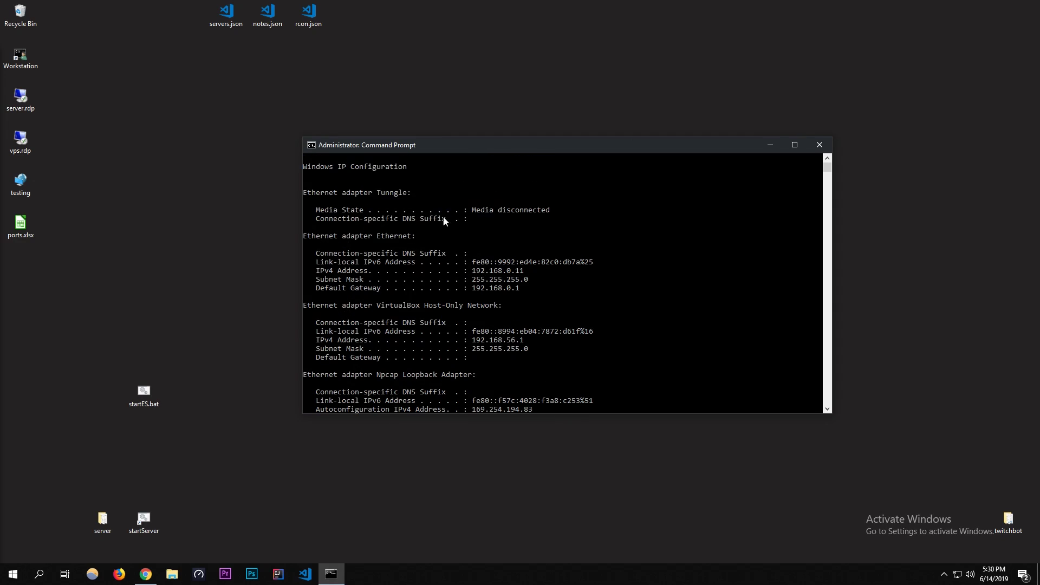
pyautogui.scroll(1, 495, 249)
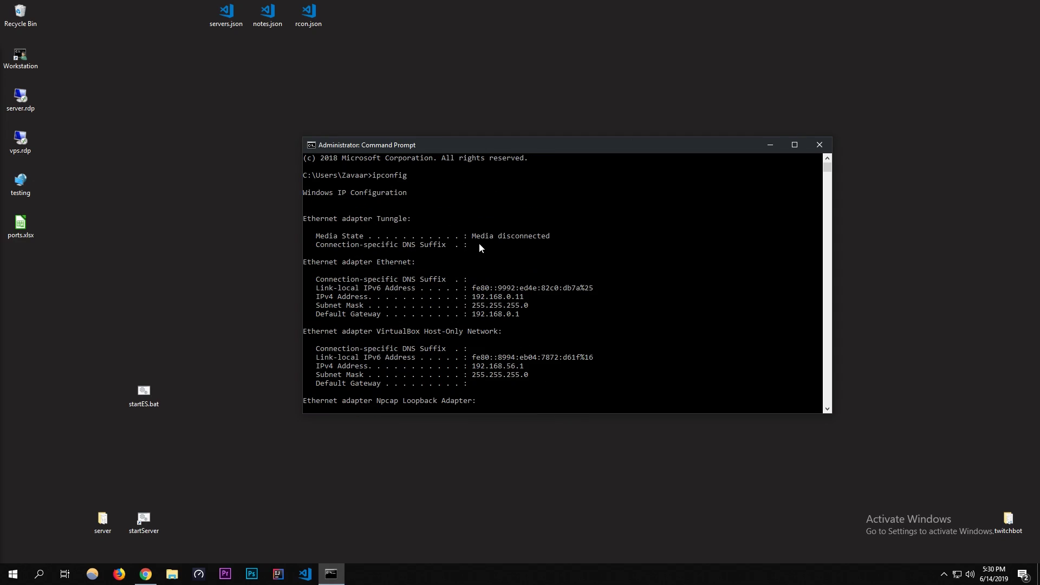
pyautogui.scroll(-1, 479, 248)
pyautogui.scroll(-1, 525, 300)
pyautogui.scroll(-1, 525, 304)
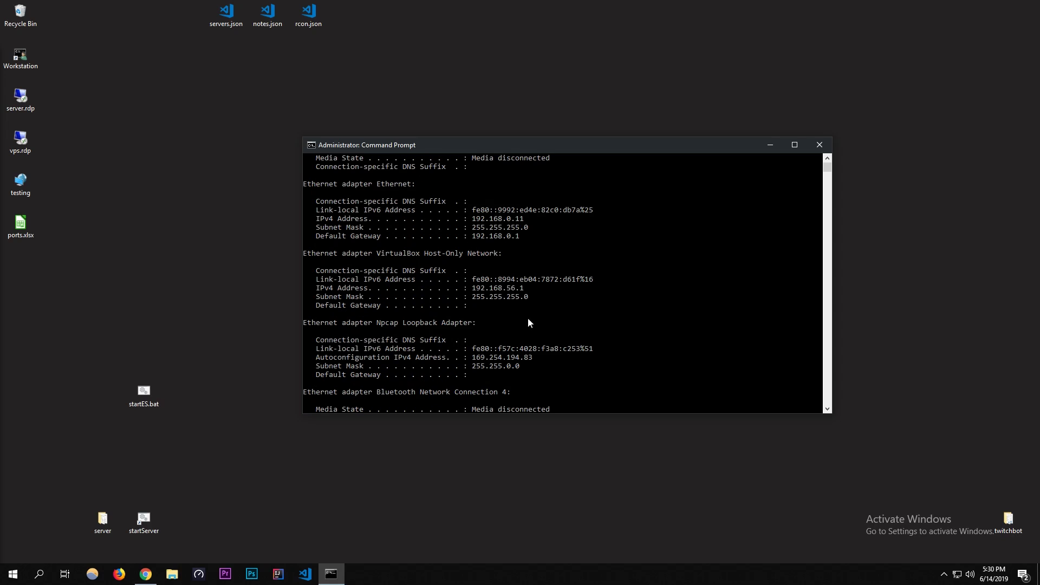
pyautogui.scroll(-2, 552, 345)
pyautogui.scroll(2, 520, 271)
pyautogui.moveTo(317, 237); pyautogui.dragTo(370, 238)
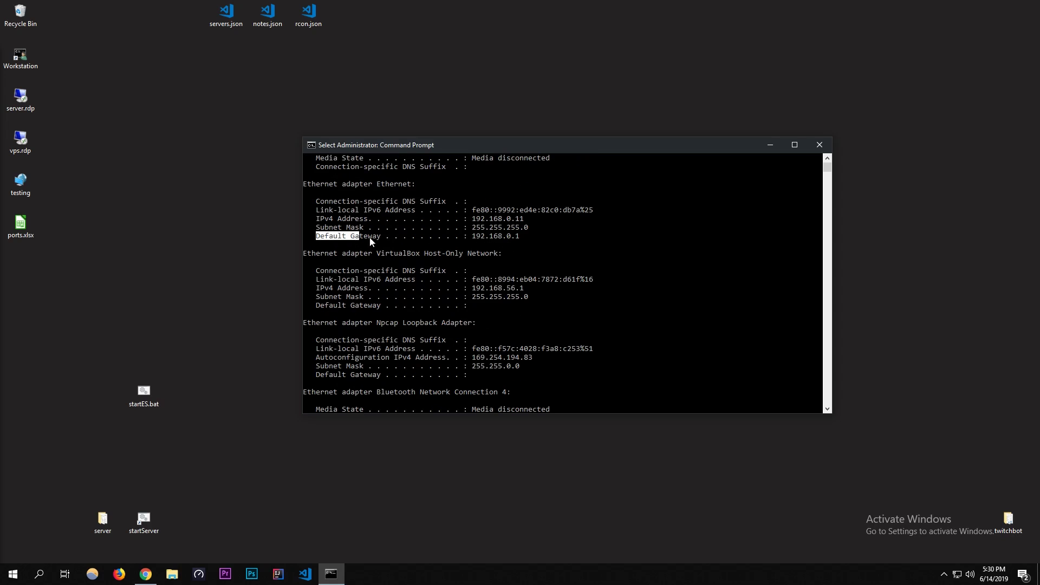
pyautogui.click(392, 236)
pyautogui.moveTo(525, 238); pyautogui.dragTo(472, 240)
pyautogui.hotkey('ctrl', 'c')
# Step: Load the router address 192.168.0.1 in a new Chrome tab
pyautogui.click(145, 574)
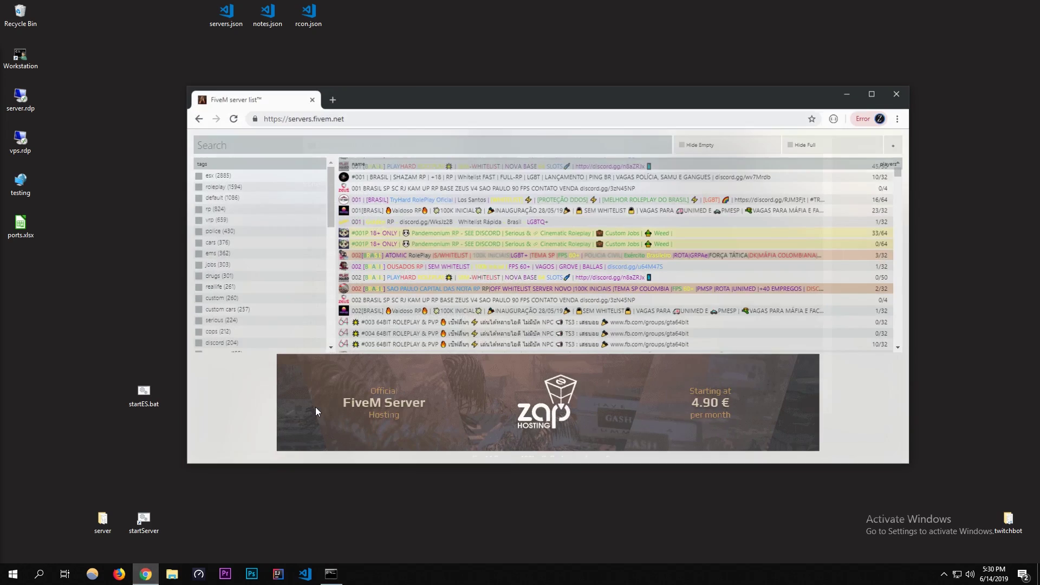
pyautogui.hotkey('ctrl', 't')
pyautogui.hotkey('ctrl', 'v')
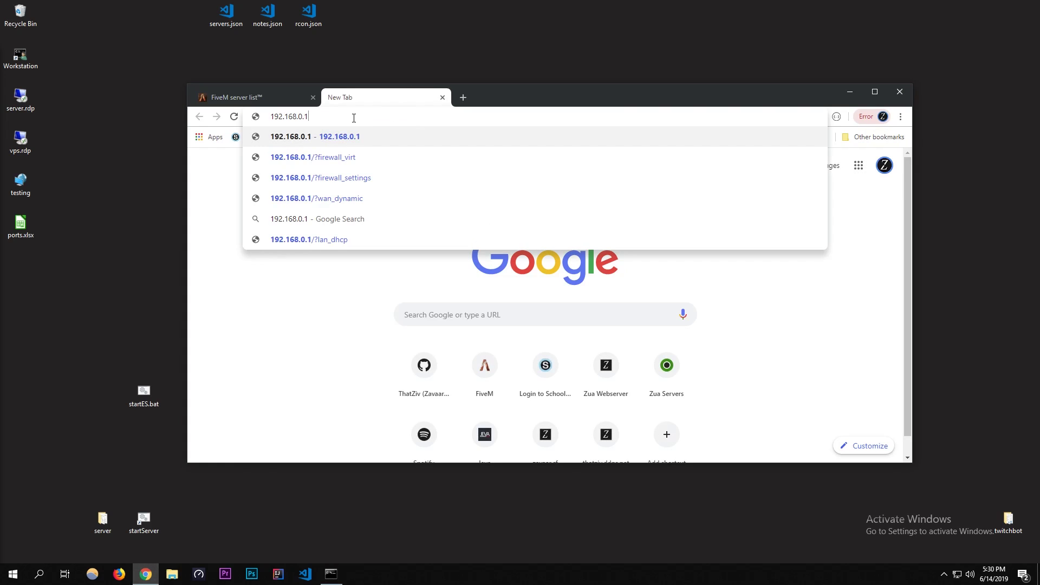
pyautogui.press('Return')
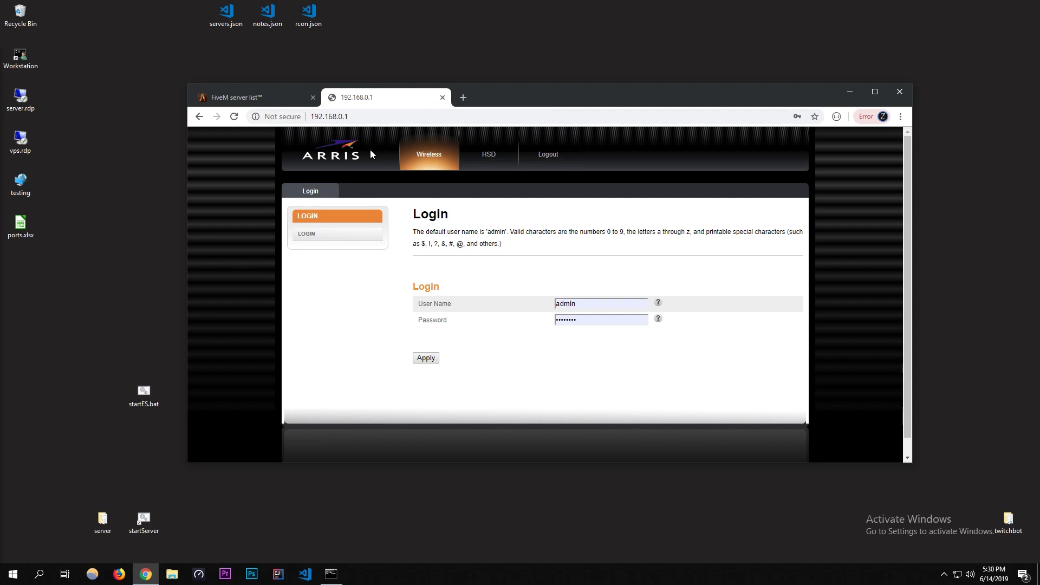
# Step: Fill the router login's User Name and Password from Chrome's saved credentials
pyautogui.click(570, 304)
pyautogui.click(509, 317)
pyautogui.click(572, 321)
pyautogui.click(520, 322)
pyautogui.click(583, 303)
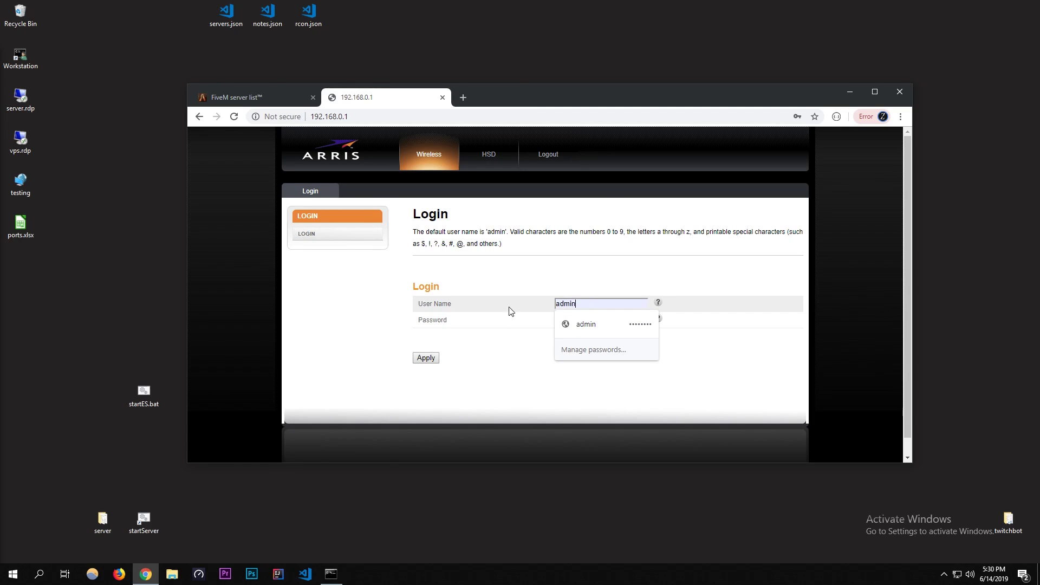
pyautogui.click(493, 378)
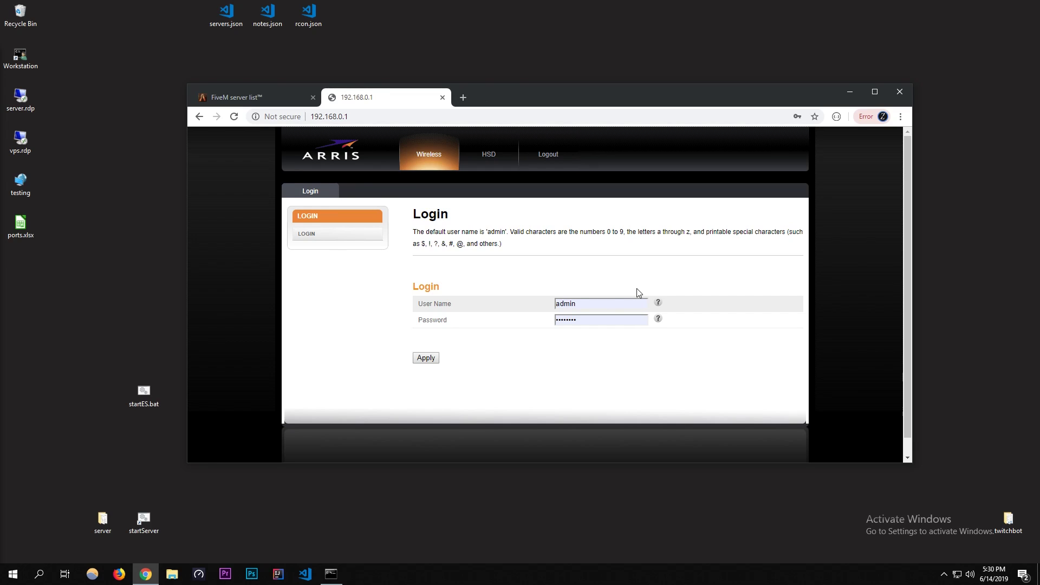
pyautogui.click(621, 303)
pyautogui.click(515, 331)
pyautogui.click(569, 322)
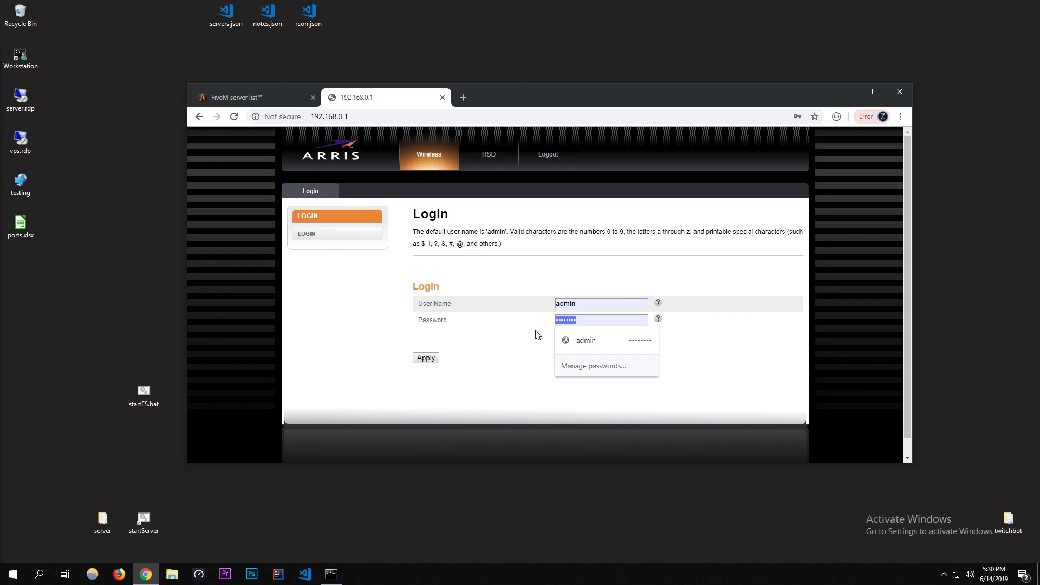
# Step: Log in and go to Firewall > Virtual Servers / Port Forwarding
pyautogui.click(512, 336)
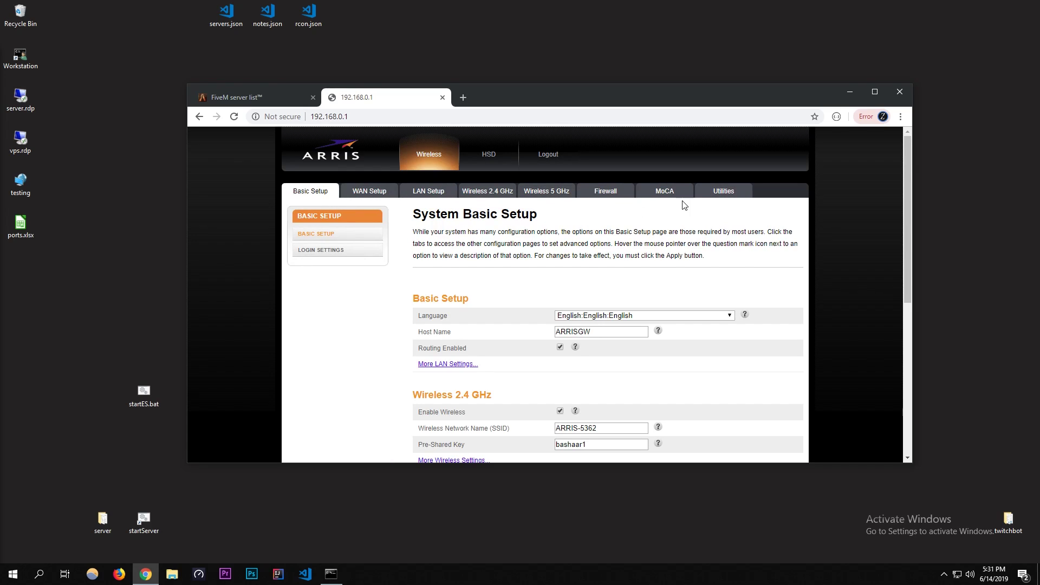
pyautogui.scroll(-1, 510, 219)
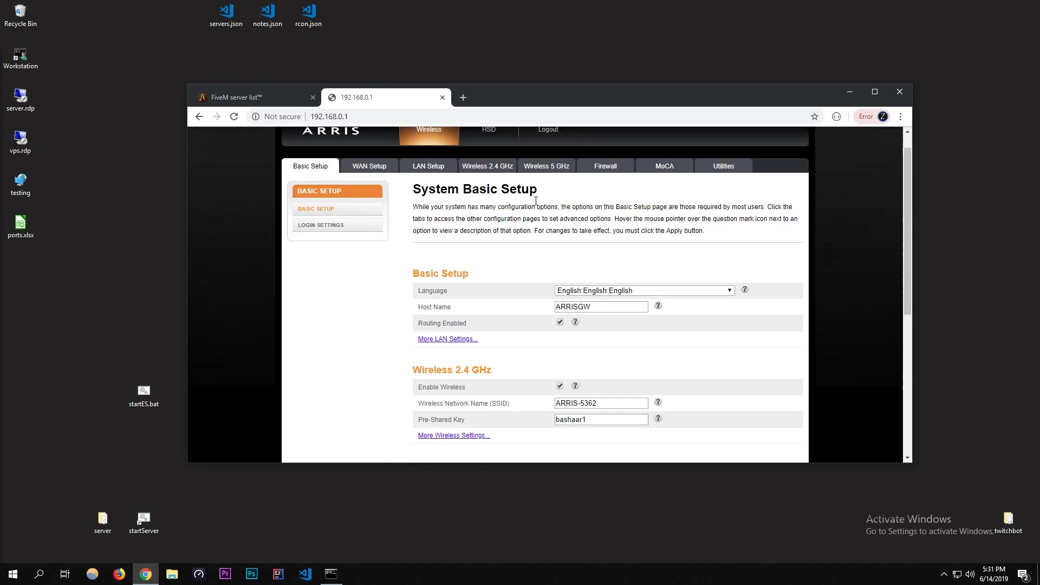
pyautogui.scroll(1, 542, 141)
pyautogui.doubleClick(565, 101)
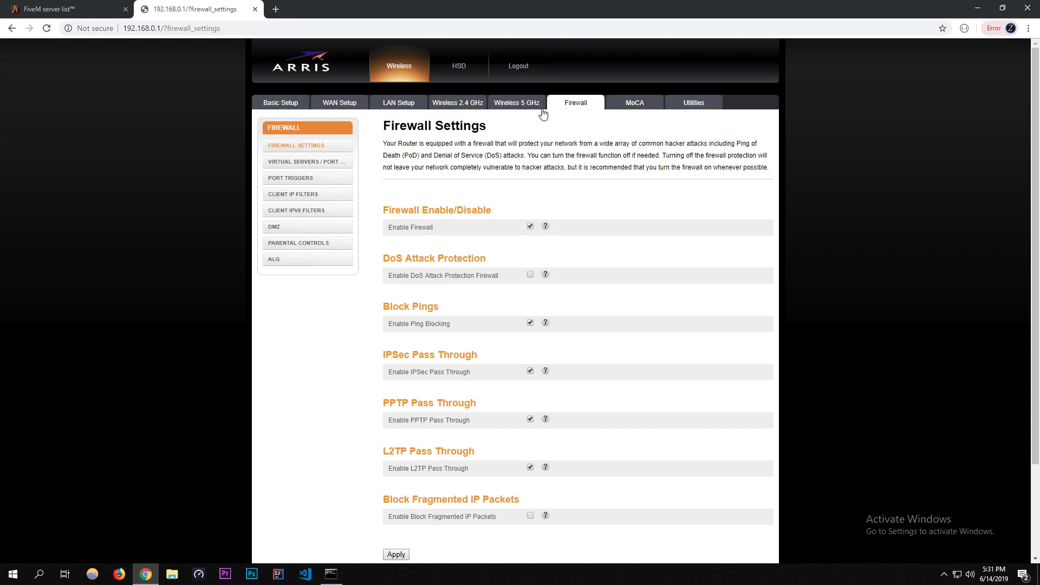
pyautogui.click(318, 163)
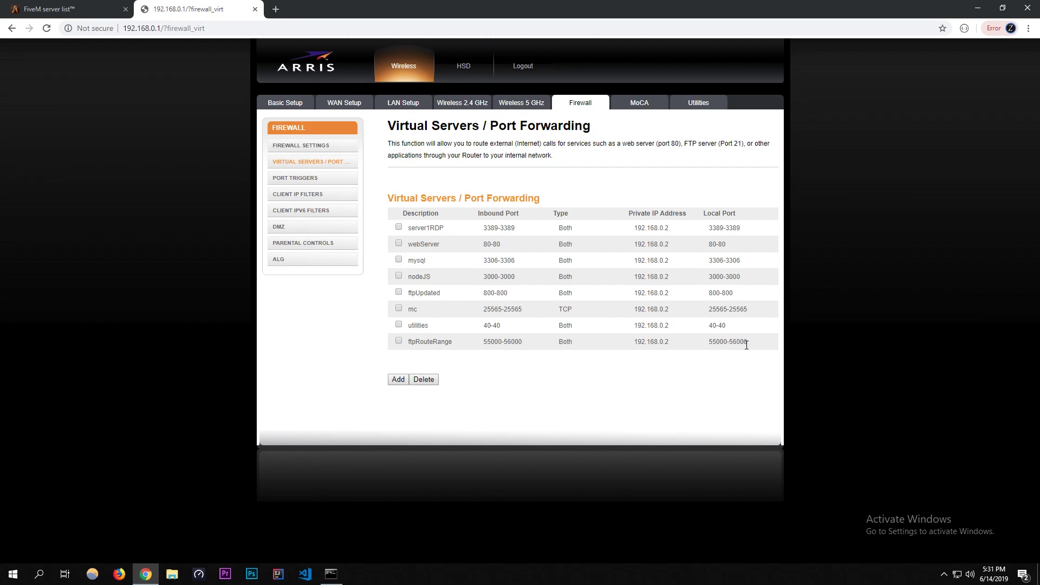
# Step: Review the existing forwarding rules and start a new virtual server described 'fivem'
pyautogui.moveTo(756, 347); pyautogui.dragTo(409, 214)
pyautogui.click(681, 289)
pyautogui.moveTo(764, 352); pyautogui.dragTo(410, 247)
pyautogui.click(411, 247)
pyautogui.click(396, 381)
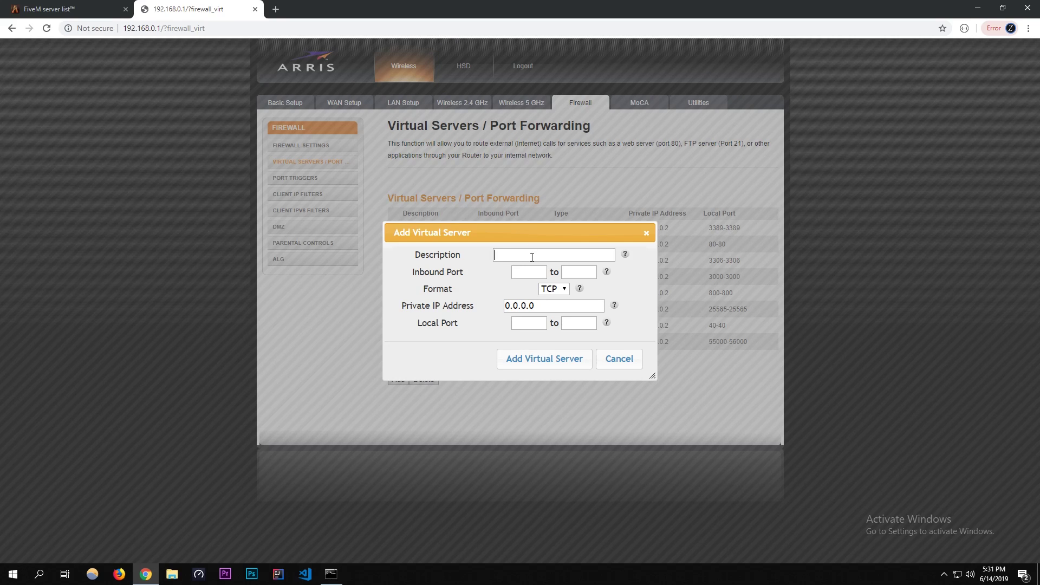
pyautogui.write('five')
pyautogui.press('BackSpace')
# Step: Restore Chrome down and open the desktop 'server' folder in File Explorer
pyautogui.press('super+Down')
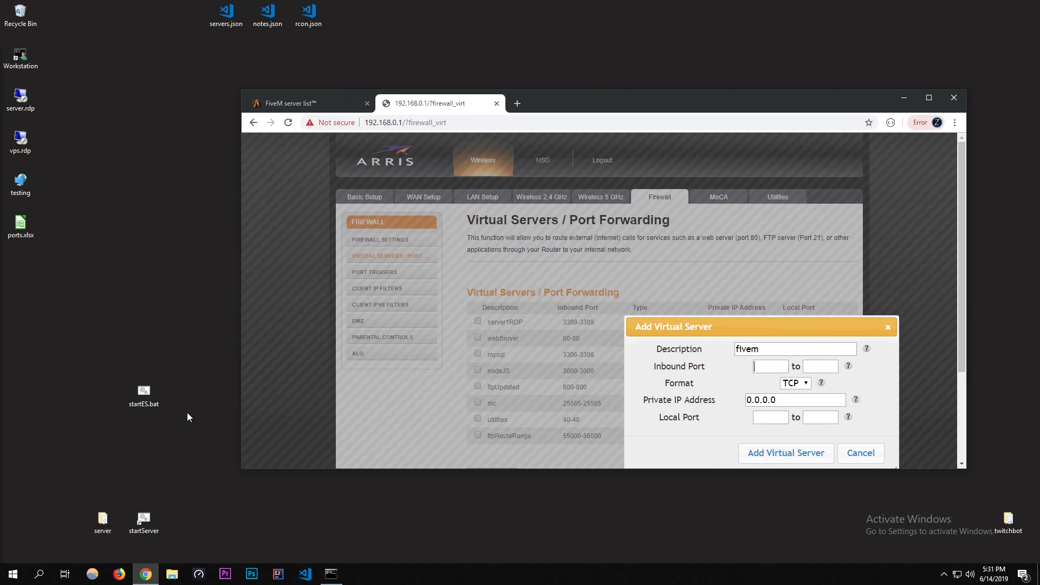
pyautogui.click(110, 530)
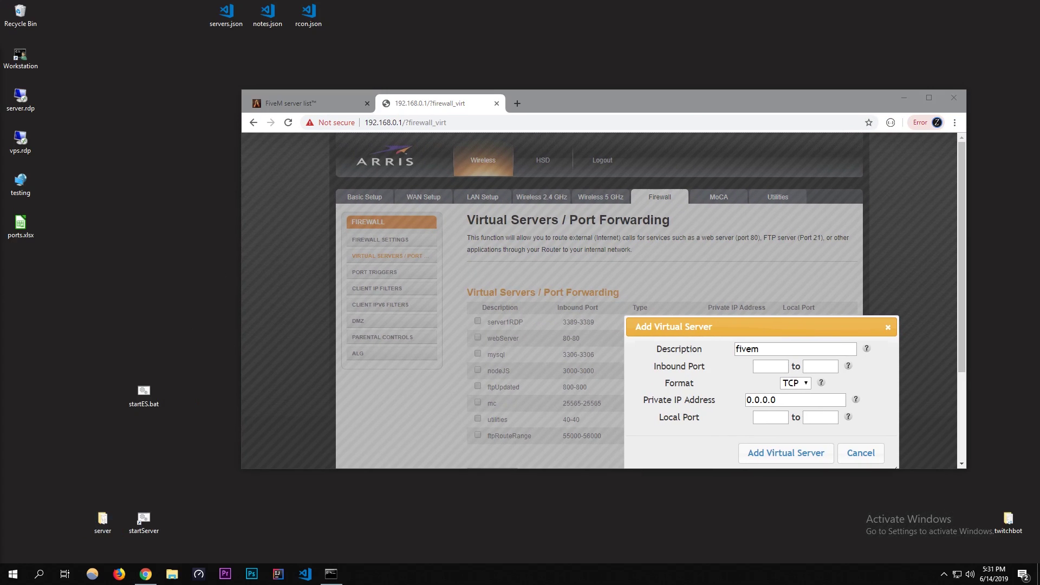
pyautogui.press('Return')
# Step: Open server.cfg from cfx-server-data-master in VS Code and select port 30120 on line 4
pyautogui.click(310, 310)
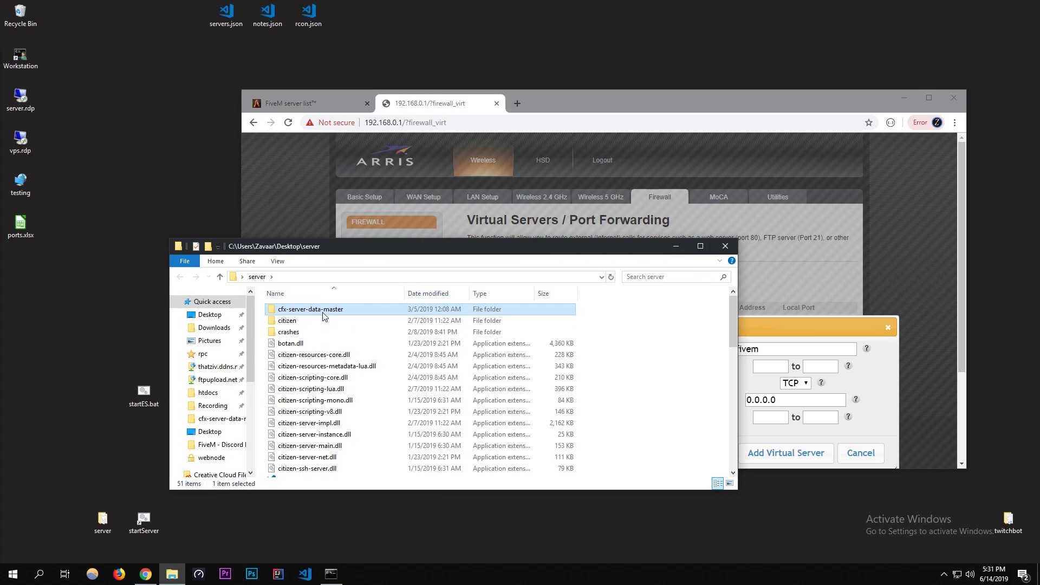
pyautogui.doubleClick(311, 313)
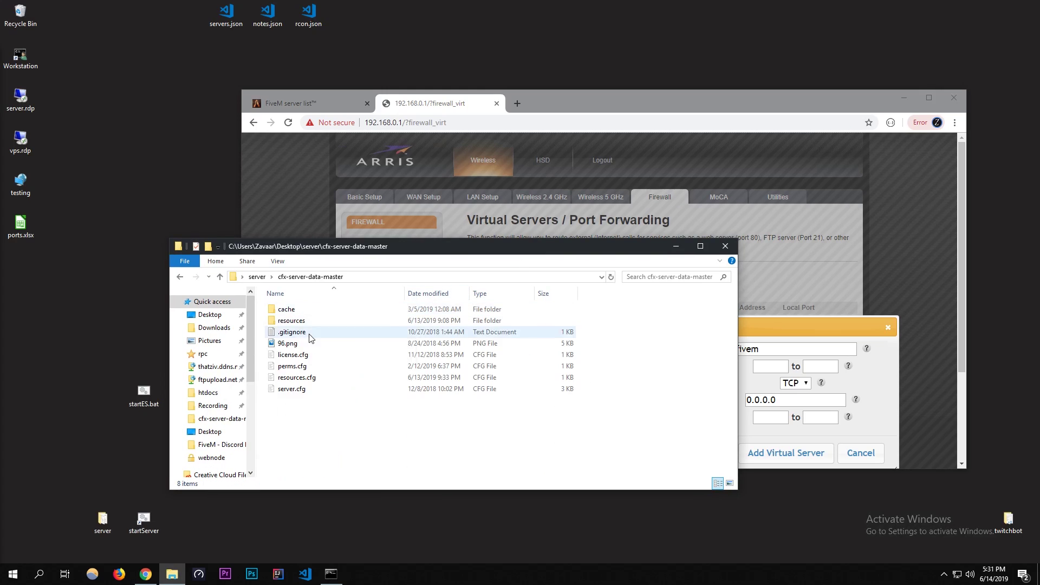
pyautogui.doubleClick(298, 390)
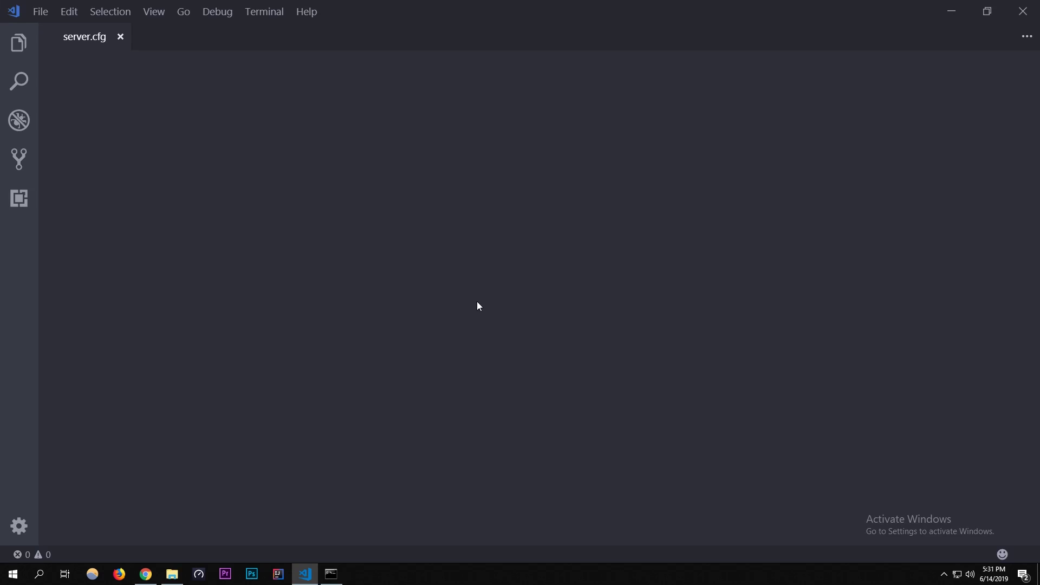
pyautogui.doubleClick(260, 102)
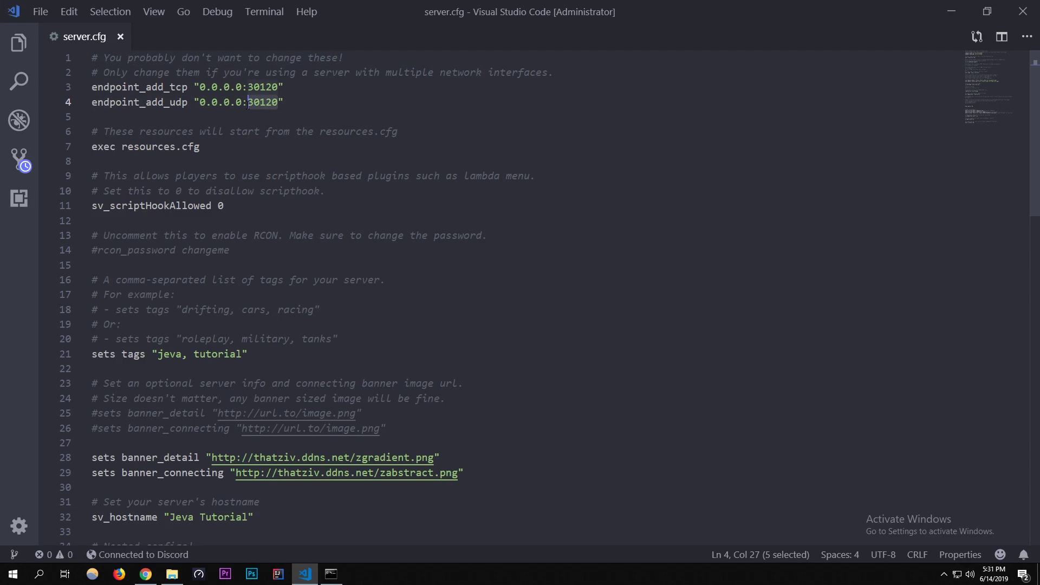
pyautogui.click(302, 102)
pyautogui.moveTo(278, 102); pyautogui.dragTo(250, 103)
pyautogui.hotkey('ctrl', 'c')
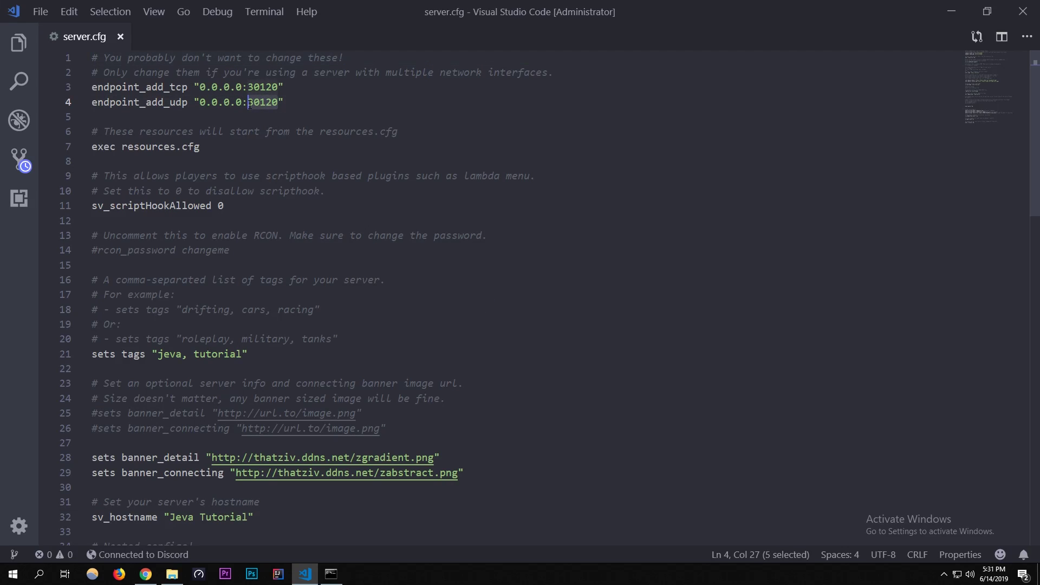
# Step: Enter 30120 as start and end of both the Inbound Port and Local Port ranges
pyautogui.click(955, 9)
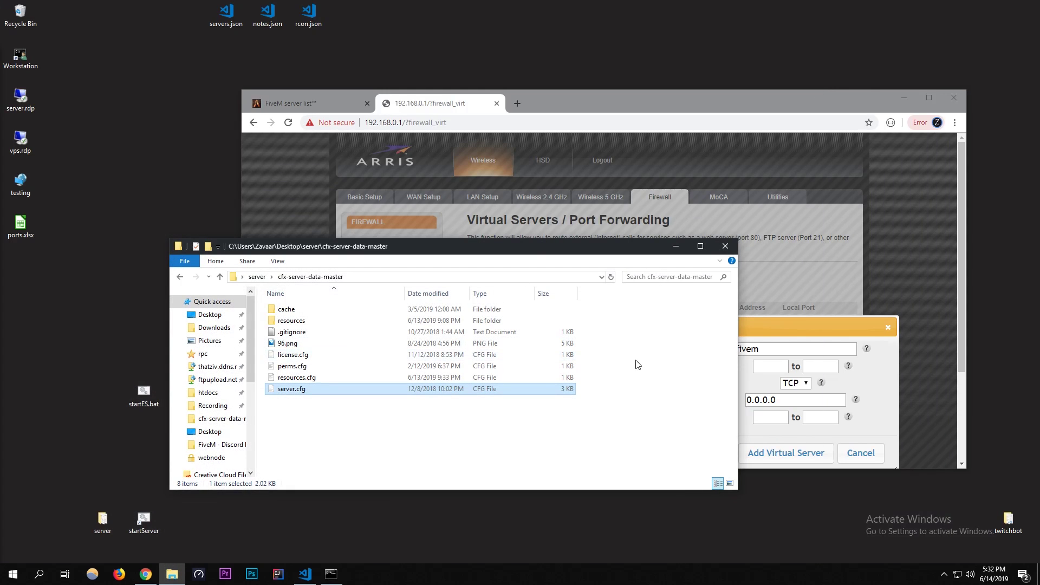
pyautogui.moveTo(634, 246); pyautogui.dragTo(509, 299)
pyautogui.click(770, 367)
pyautogui.hotkey('ctrl', 'v')
pyautogui.click(812, 367)
pyautogui.hotkey('ctrl', 'v')
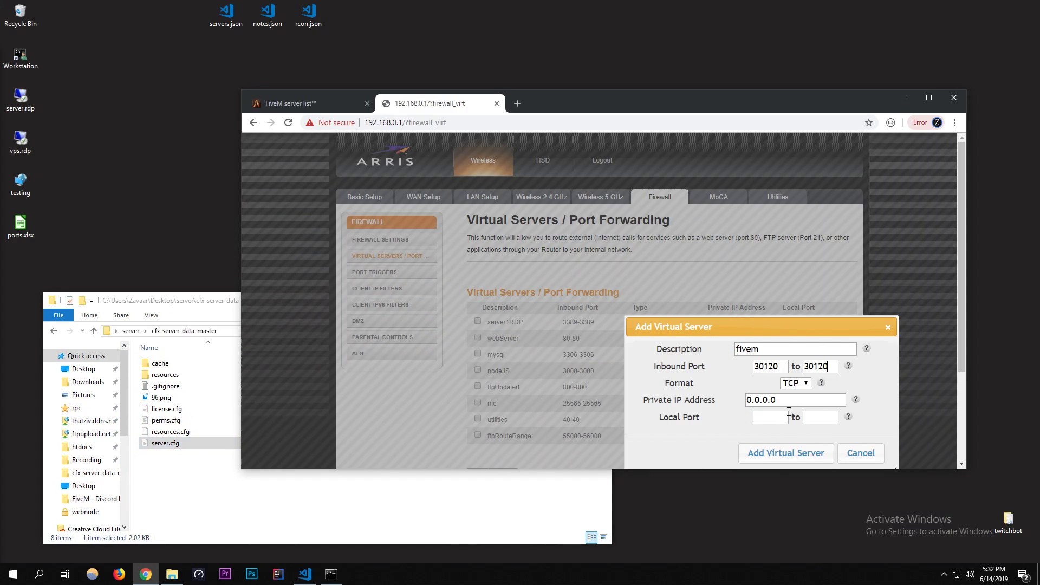
pyautogui.click(769, 417)
pyautogui.hotkey('ctrl', 'v')
pyautogui.click(819, 417)
pyautogui.hotkey('ctrl', 'v')
# Step: Set the rule's protocol Format to Both
pyautogui.click(790, 383)
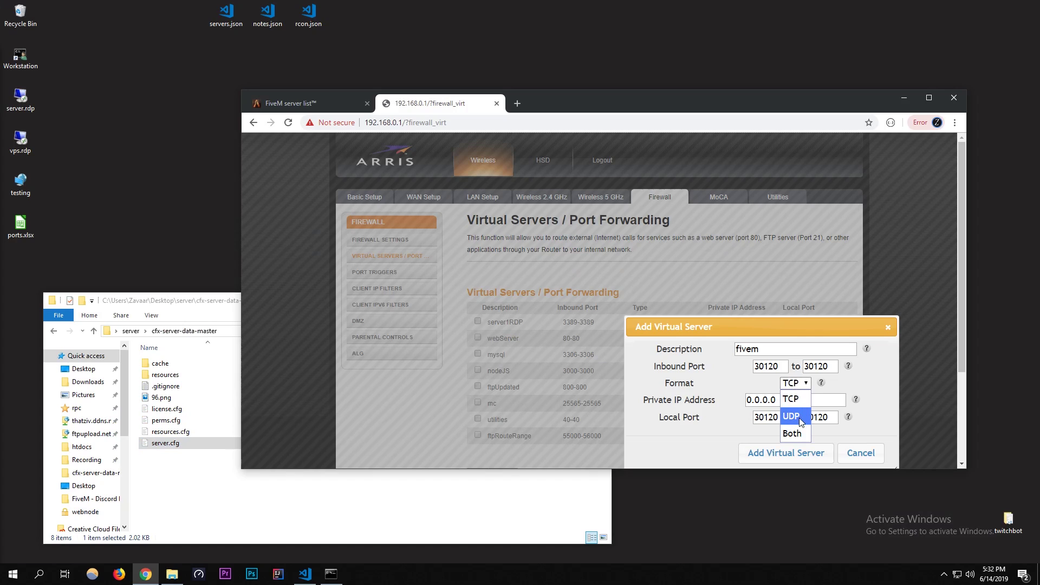
pyautogui.click(792, 417)
pyautogui.moveTo(591, 94); pyautogui.dragTo(591, 2)
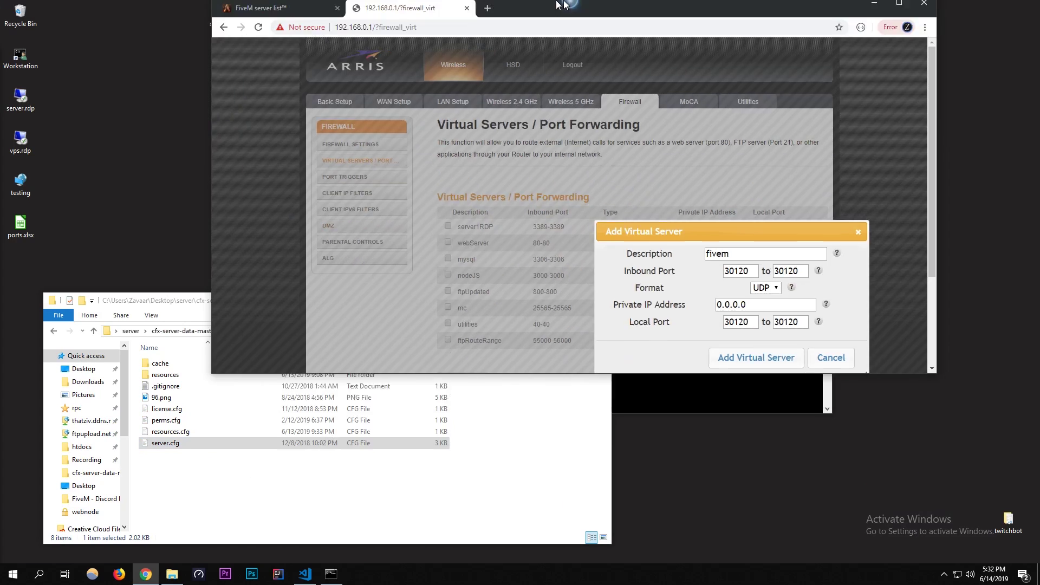
pyautogui.click(563, 290)
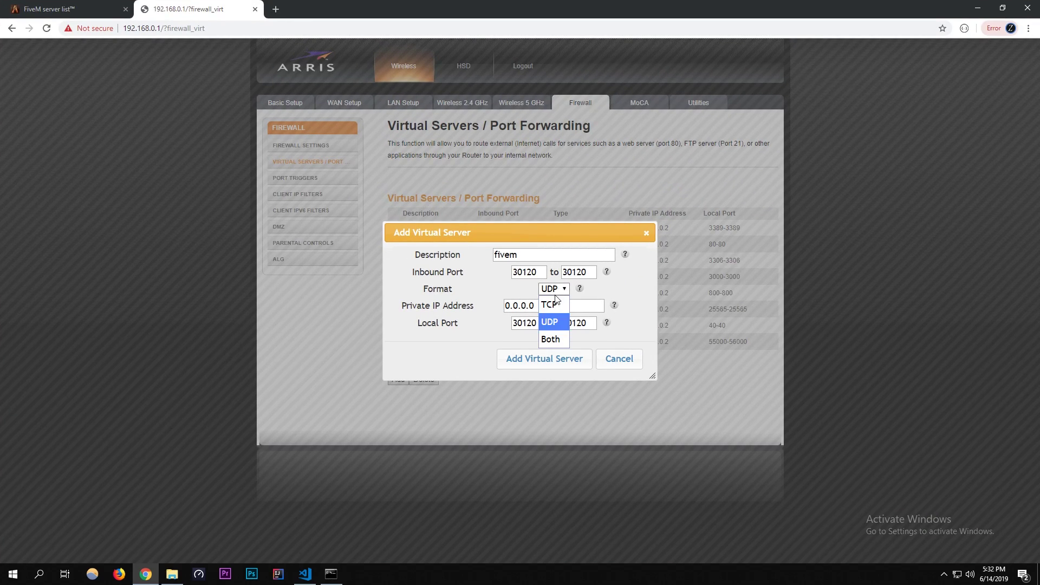
pyautogui.click(553, 339)
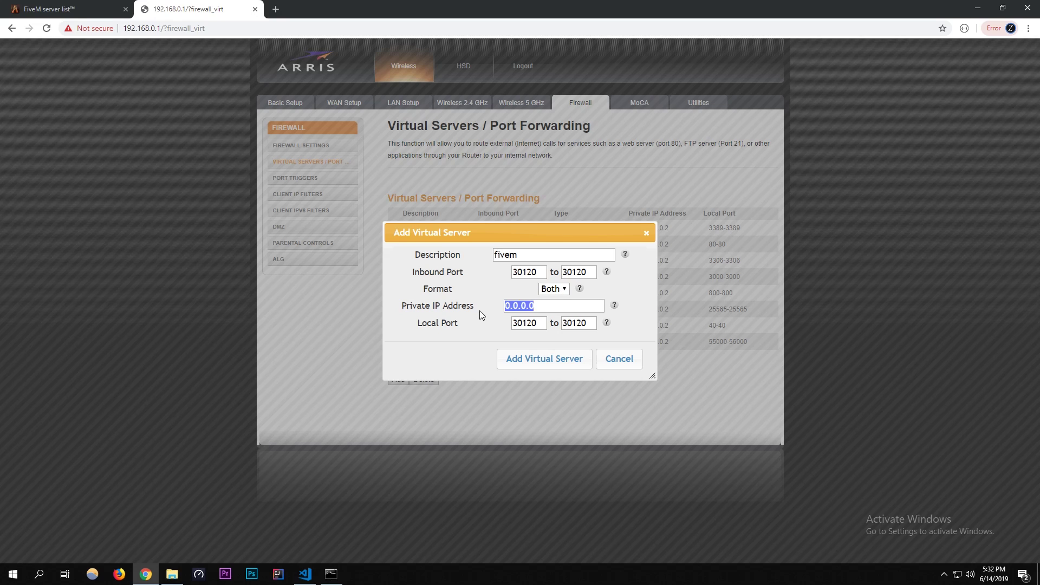
# Step: Copy the Ethernet IPv4 address 192.168.0.11 from the ipconfig output
pyautogui.click(331, 573)
pyautogui.scroll(1, 403, 335)
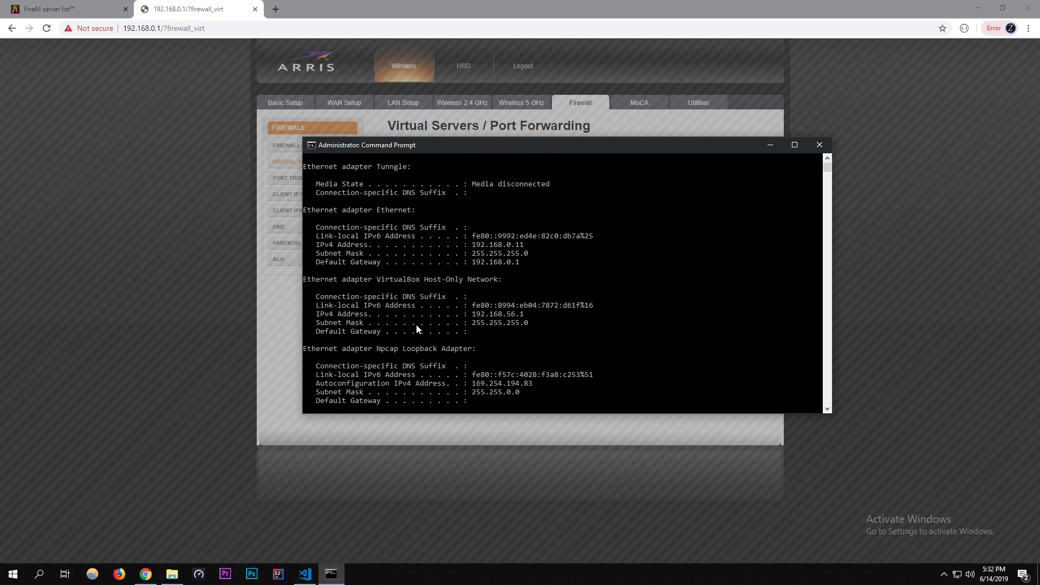
pyautogui.scroll(-1, 428, 325)
pyautogui.scroll(-1, 442, 328)
pyautogui.scroll(2, 488, 295)
pyautogui.moveTo(543, 246); pyautogui.dragTo(472, 247)
pyautogui.hotkey('ctrl', 'c')
# Step: Enter 192.168.0.11 as the Private IP Address and confirm the fivem row appears in the table
pyautogui.click(770, 145)
pyautogui.hotkey('ctrl', 'v')
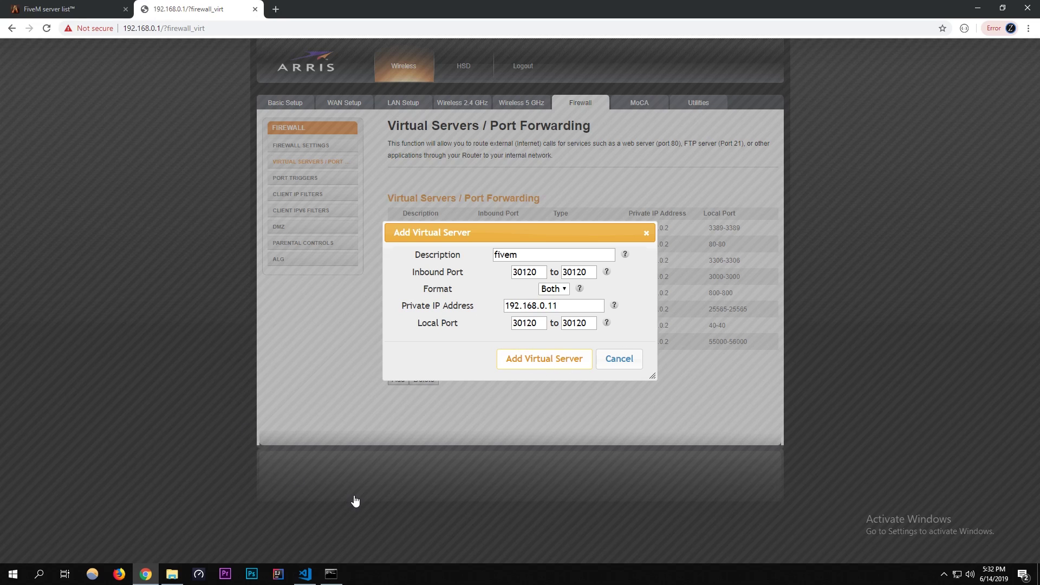
pyautogui.moveTo(382, 6); pyautogui.dragTo(574, 57)
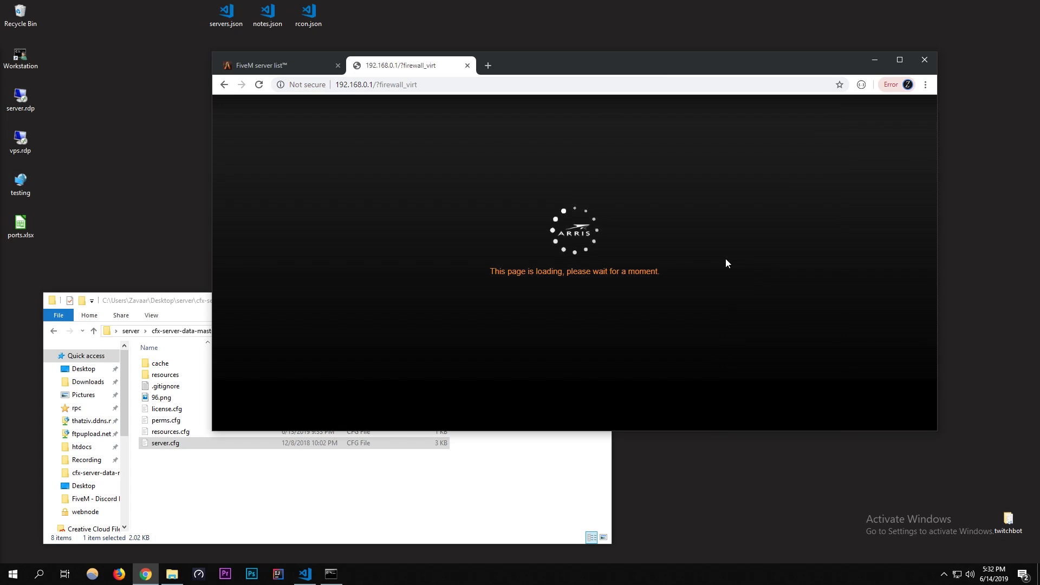
pyautogui.scroll(-2, 623, 271)
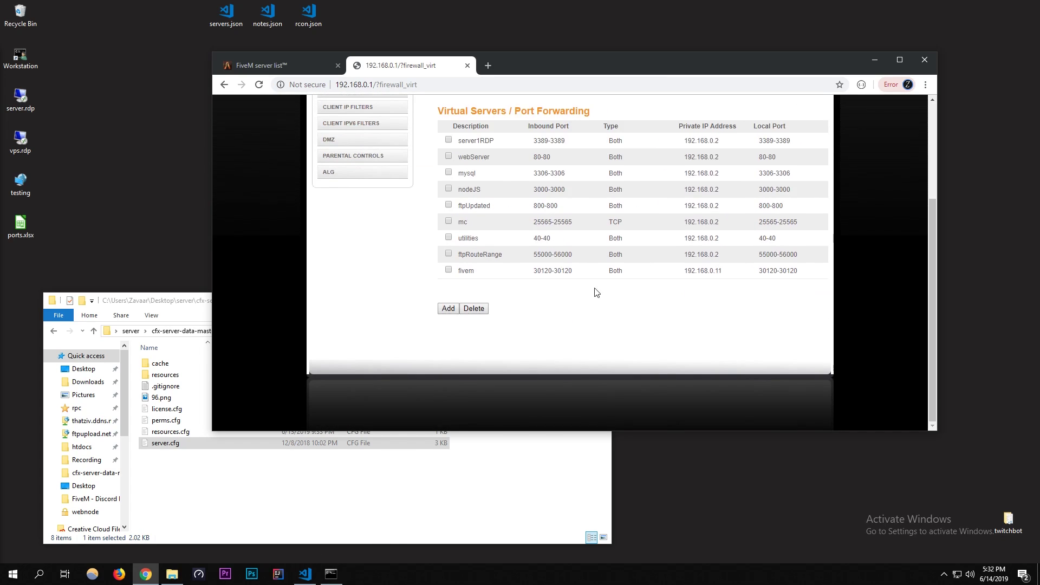
pyautogui.moveTo(503, 276); pyautogui.dragTo(687, 273)
pyautogui.click(755, 290)
# Step: Minimize Chrome and move the server file browser toward the screen centre
pyautogui.click(875, 59)
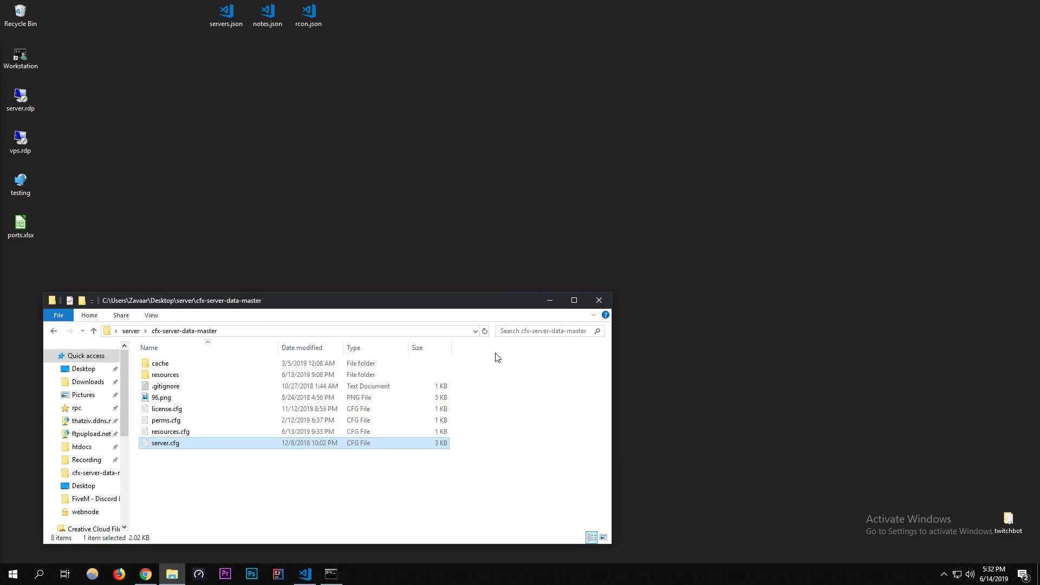
pyautogui.moveTo(469, 307); pyautogui.dragTo(647, 180)
pyautogui.click(488, 407)
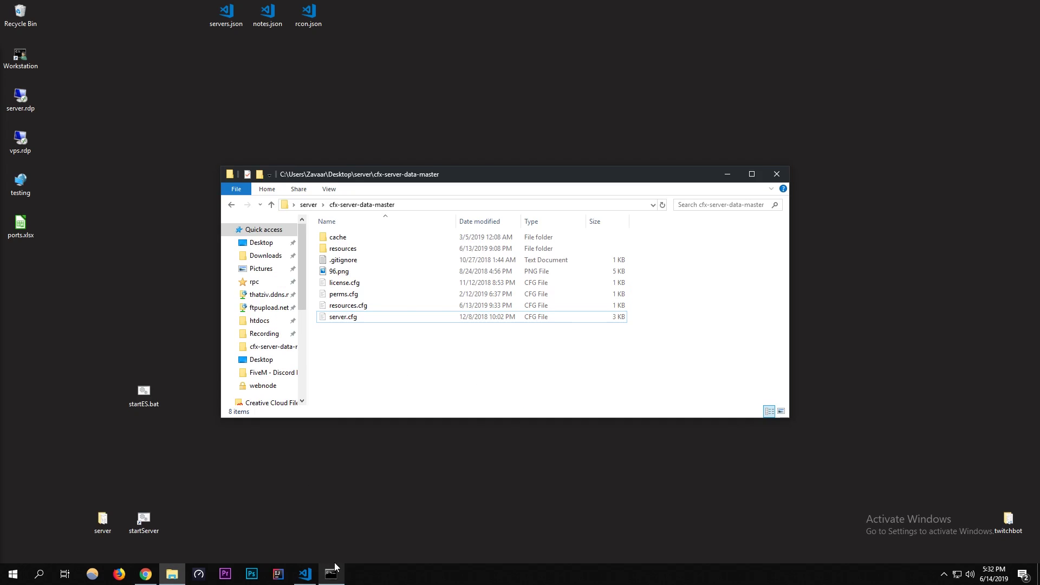
# Step: Search the Start menu for 'firewall'
pyautogui.press('super')
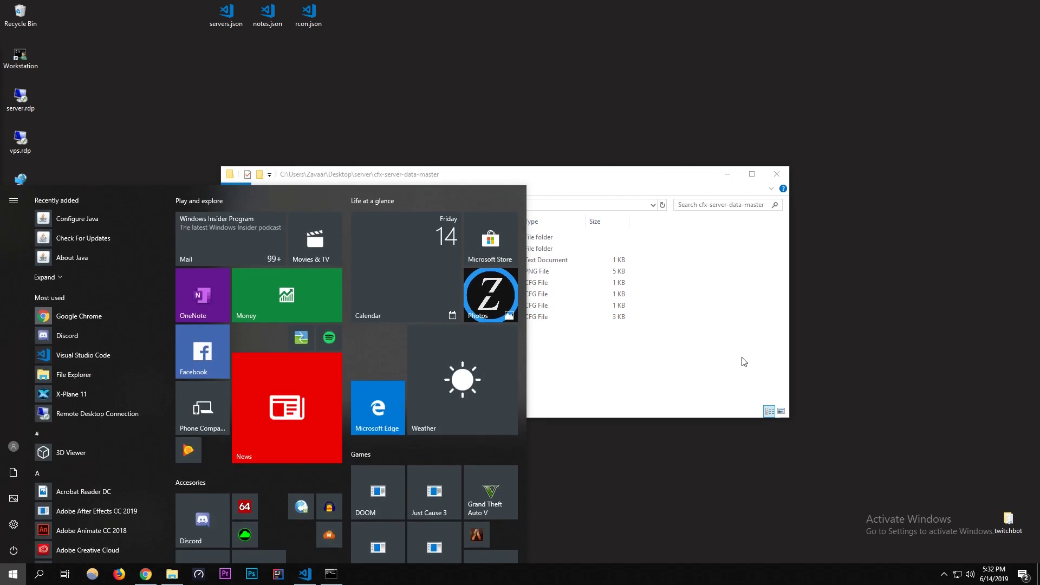
pyautogui.press('super')
pyautogui.press('super')
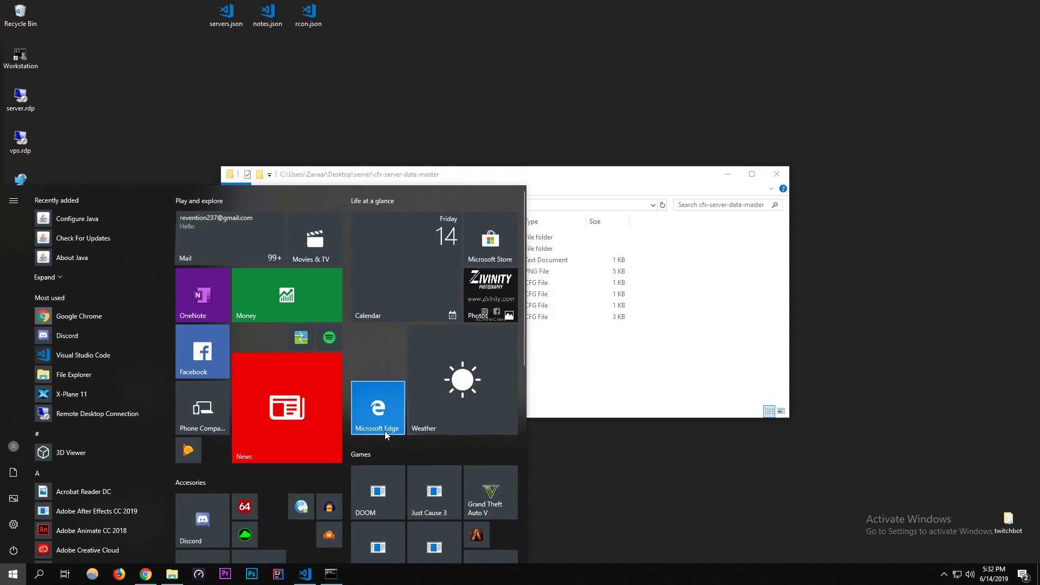
pyautogui.press('super')
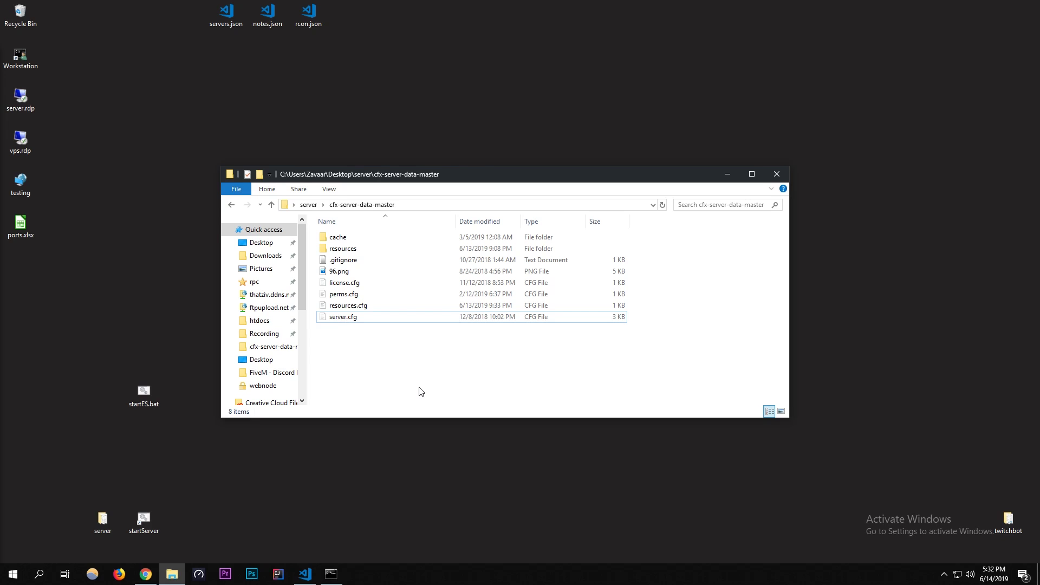
pyautogui.press('super')
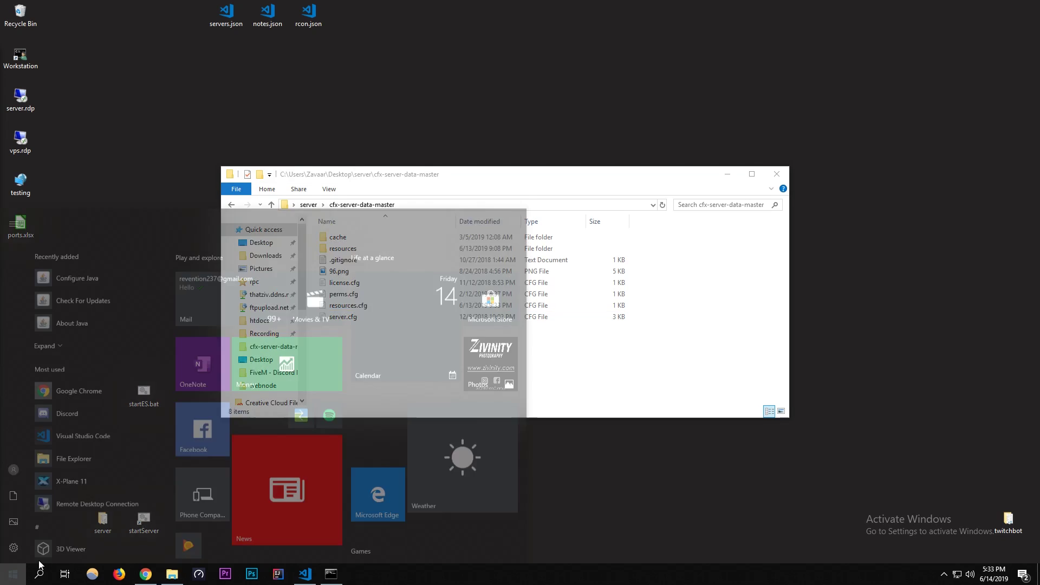
pyautogui.scroll(-3, 274, 408)
pyautogui.scroll(1, 293, 411)
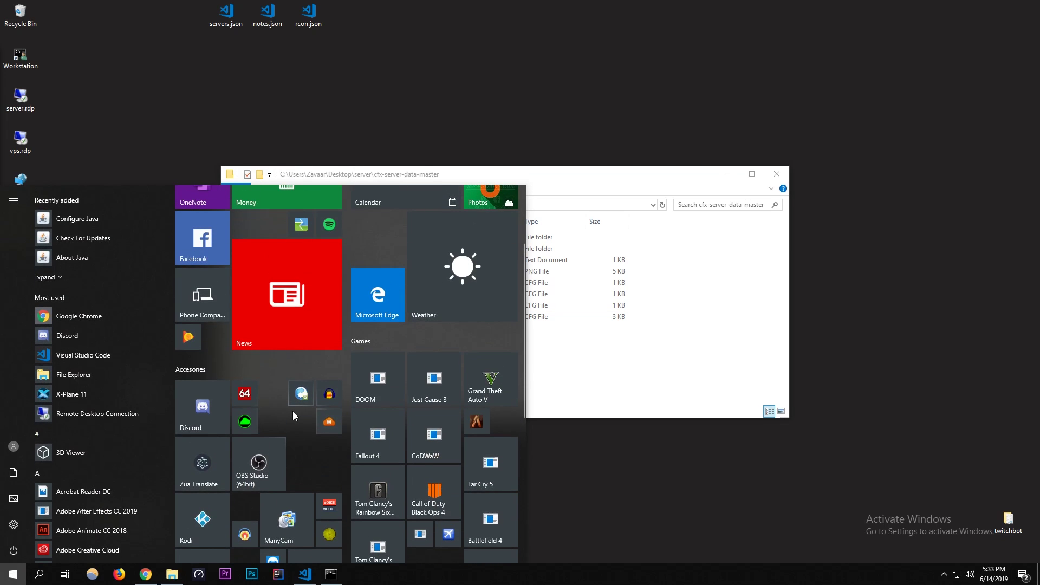
pyautogui.click(669, 346)
pyautogui.press('super')
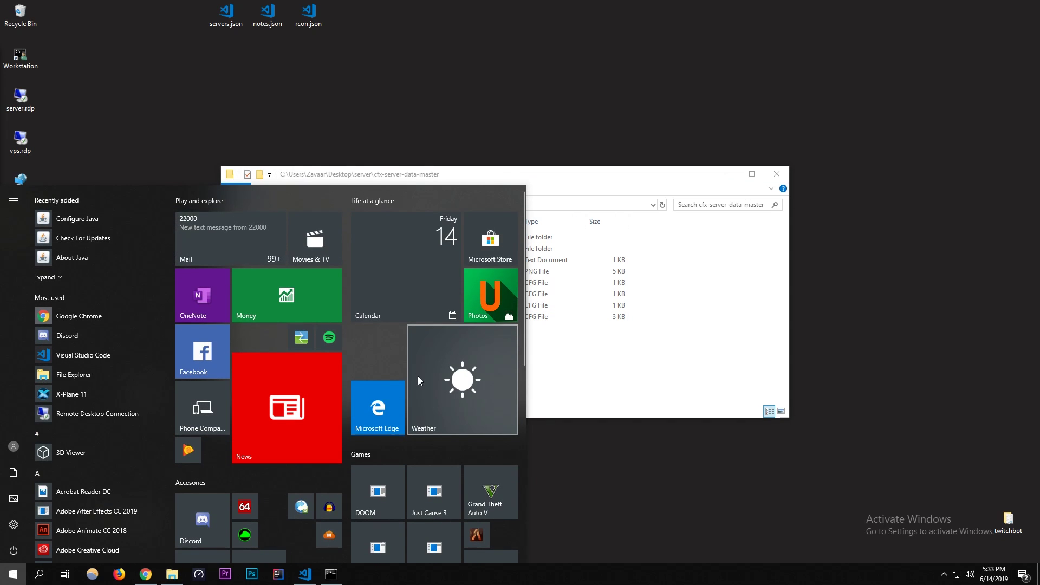
pyautogui.write('firewall')
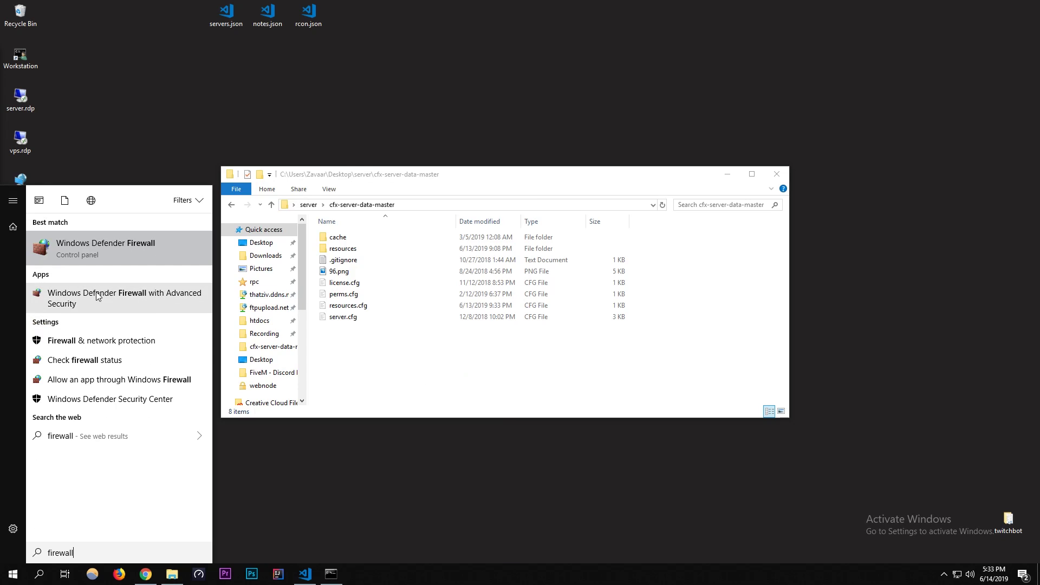
# Step: Launch Windows Defender Firewall with Advanced Security and show the Inbound Rules list
pyautogui.click(140, 305)
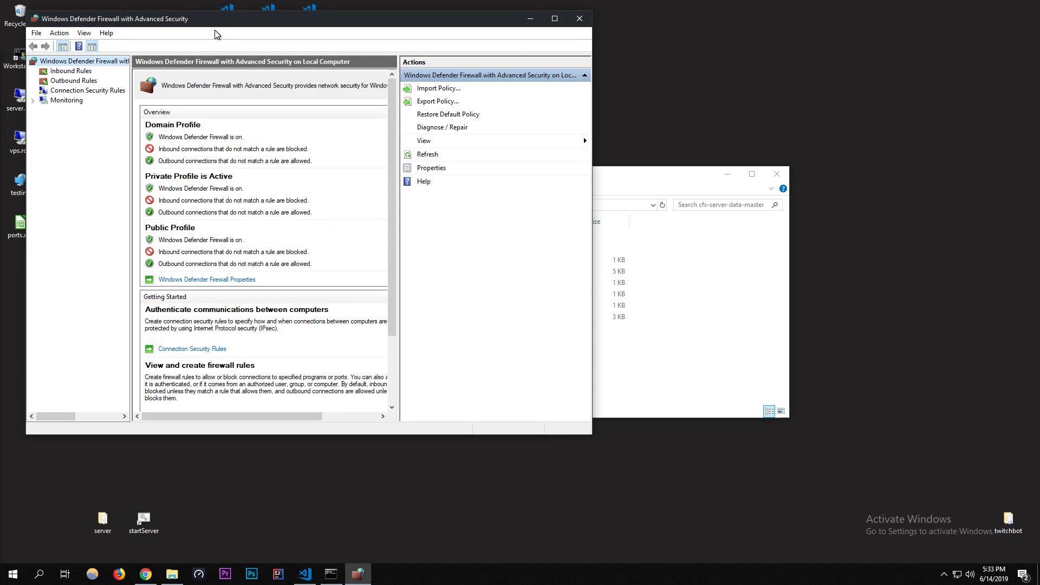
pyautogui.moveTo(215, 22); pyautogui.dragTo(373, 64)
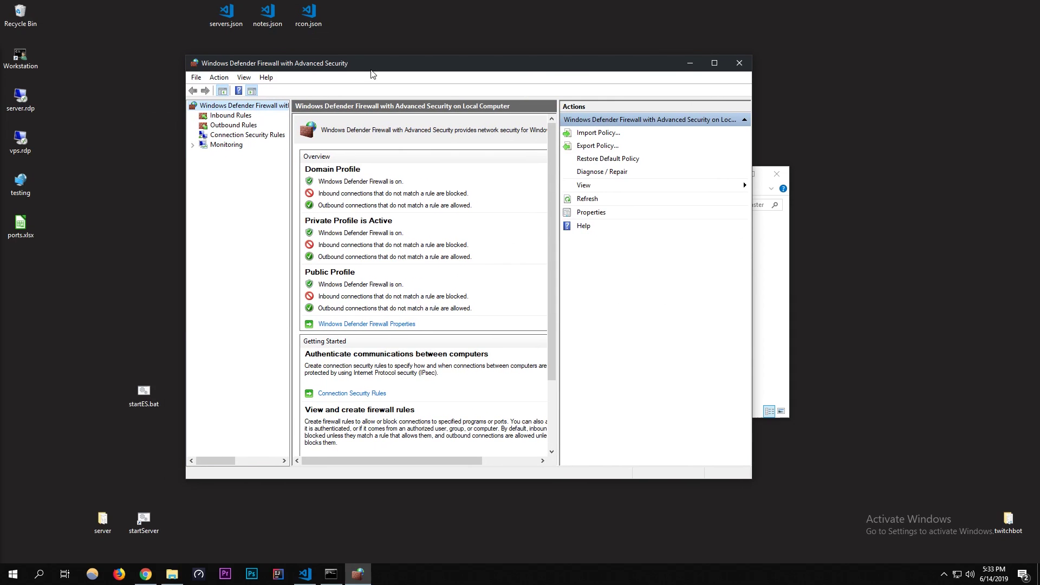
pyautogui.click(232, 117)
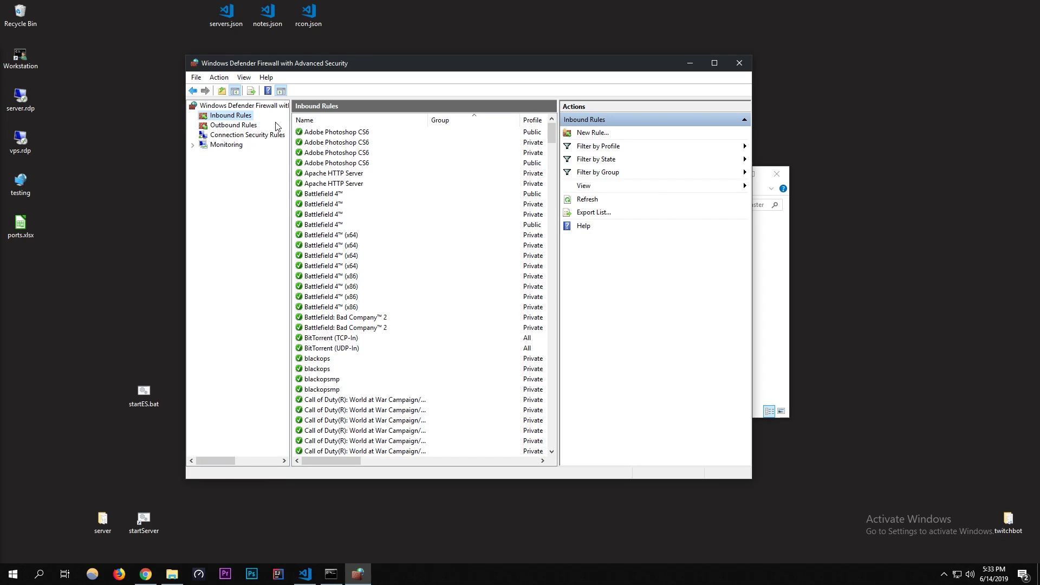
pyautogui.click(197, 77)
pyautogui.click(197, 79)
# Step: Start a new inbound program rule pointing to Desktop\server\FXServer.exe
pyautogui.click(596, 132)
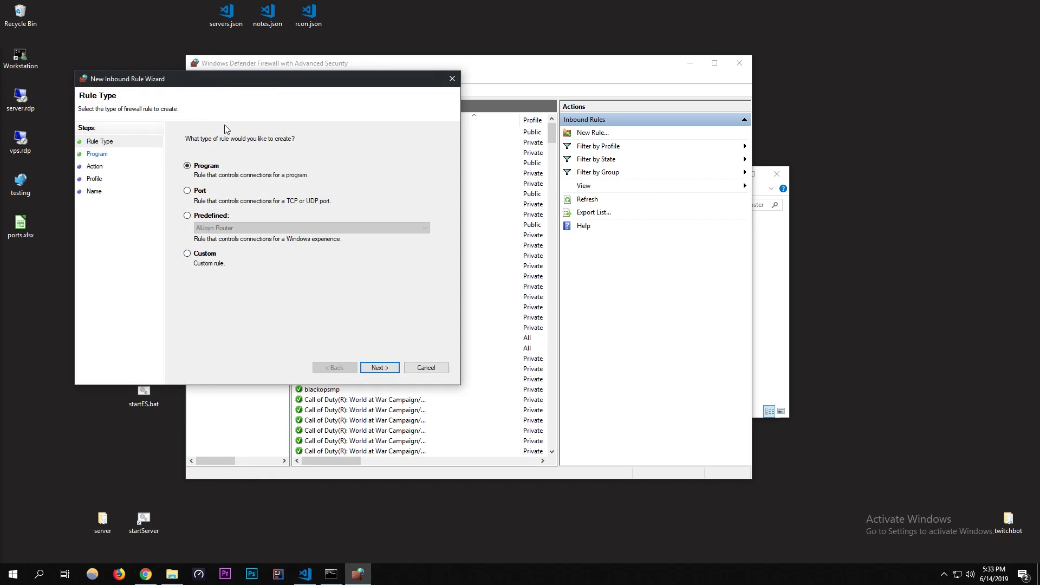
pyautogui.moveTo(222, 83); pyautogui.dragTo(605, 172)
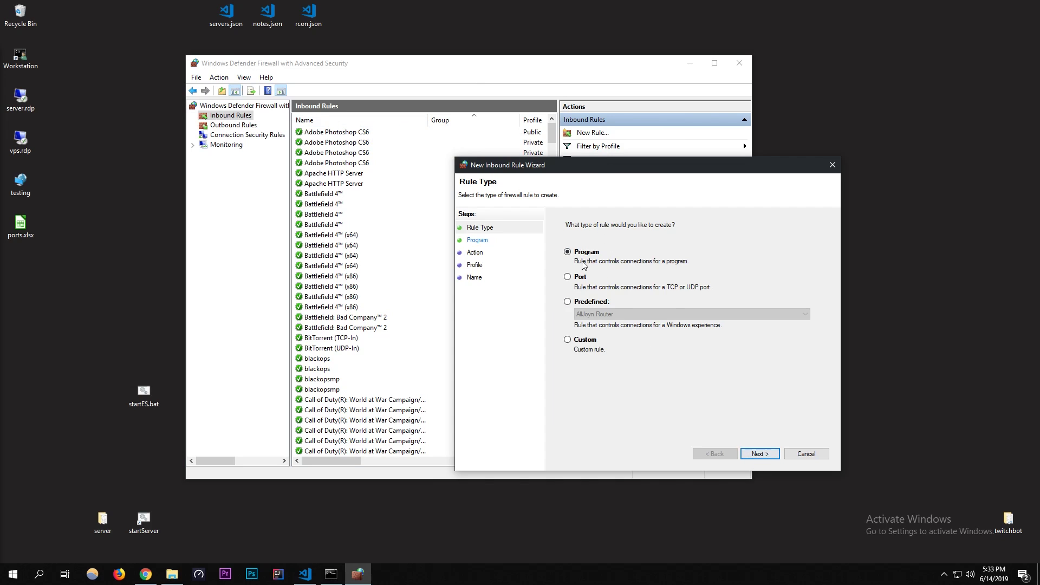
pyautogui.click(760, 454)
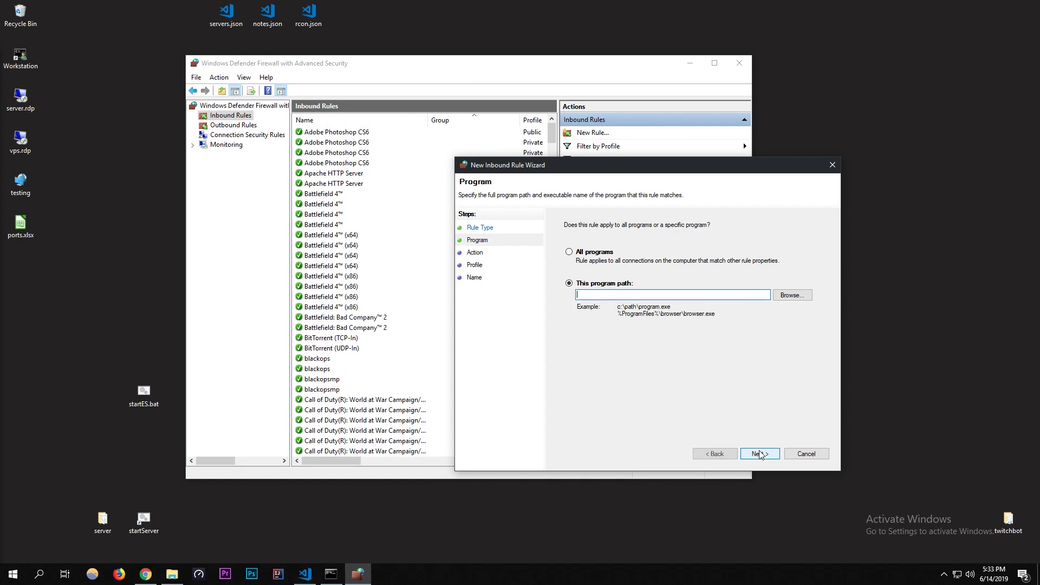
pyautogui.click(791, 296)
pyautogui.click(503, 299)
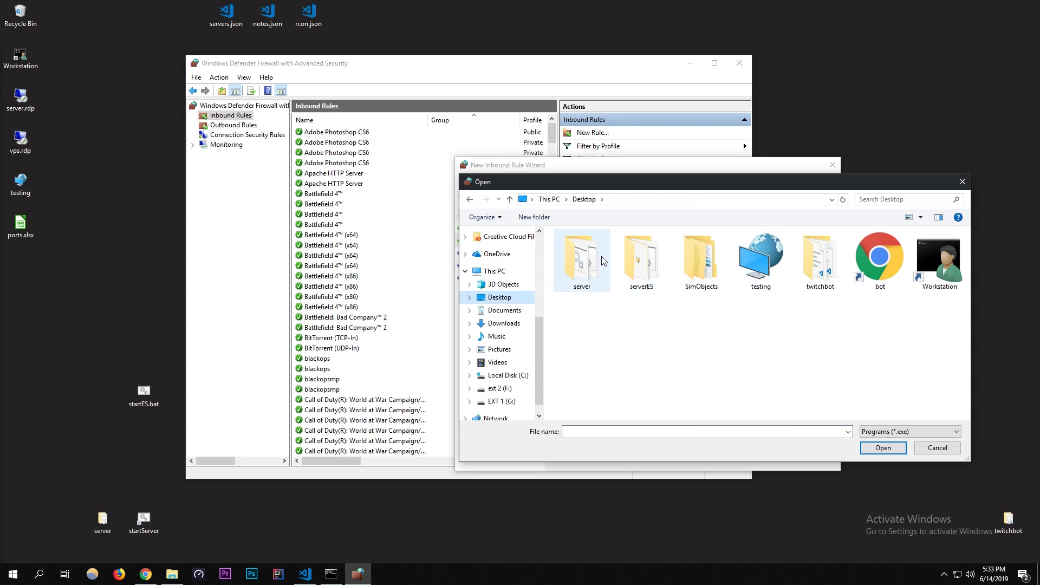
pyautogui.doubleClick(583, 258)
pyautogui.doubleClick(613, 286)
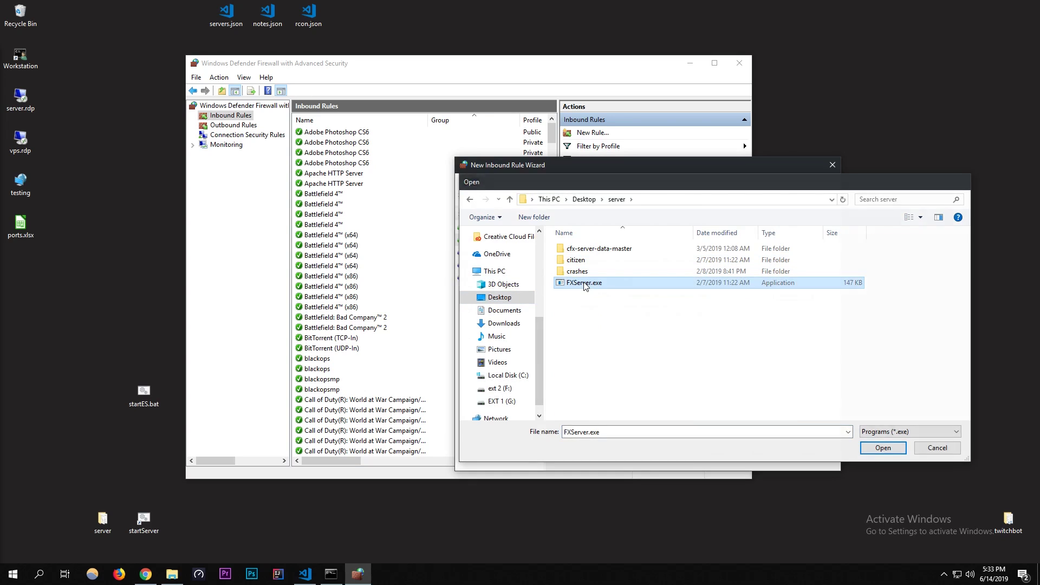
# Step: Allow the connection on all profiles and finish the rule as fivemEXE
pyautogui.click(760, 454)
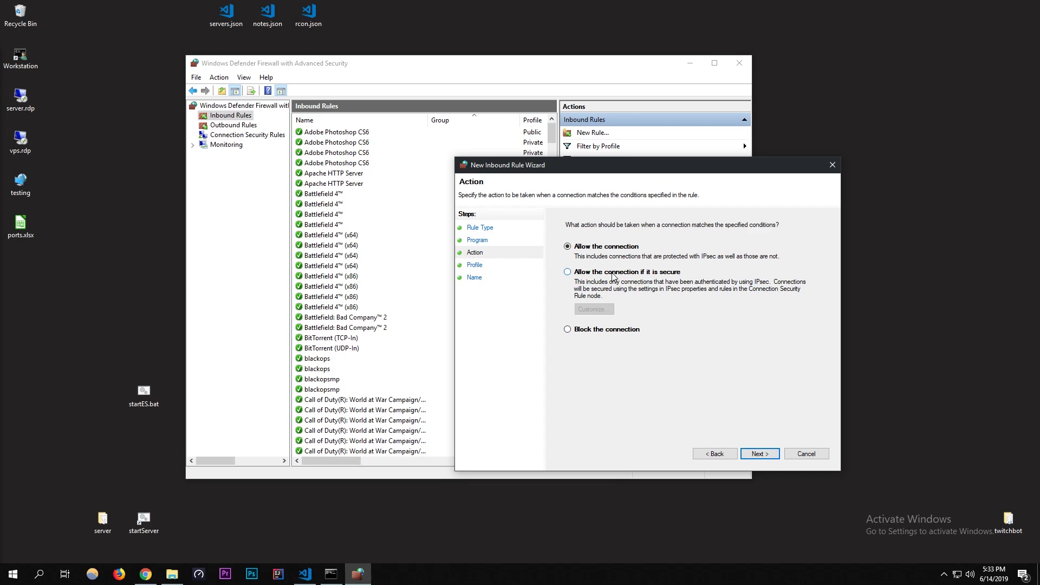
pyautogui.click(760, 453)
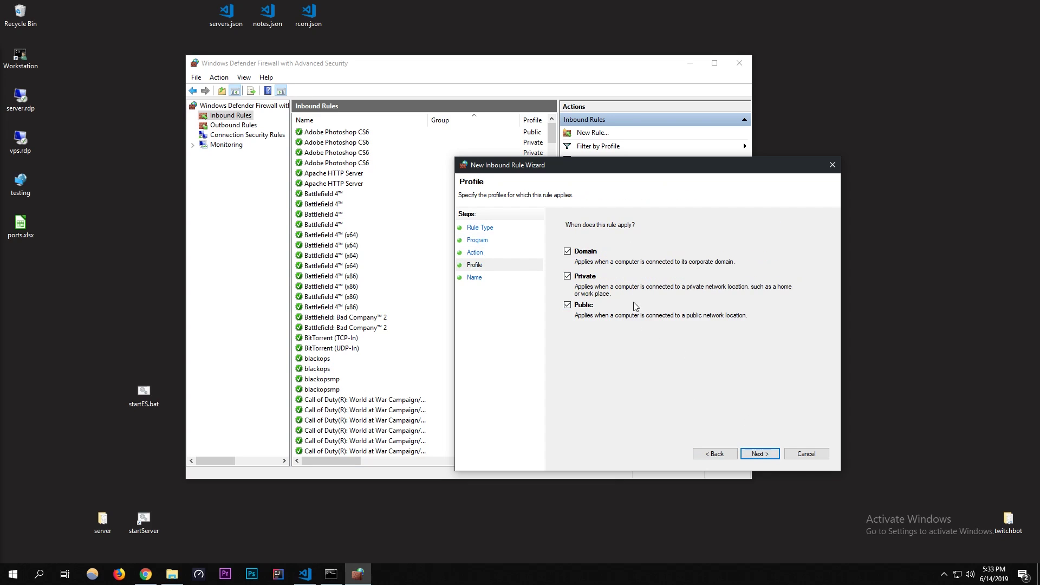
pyautogui.click(753, 454)
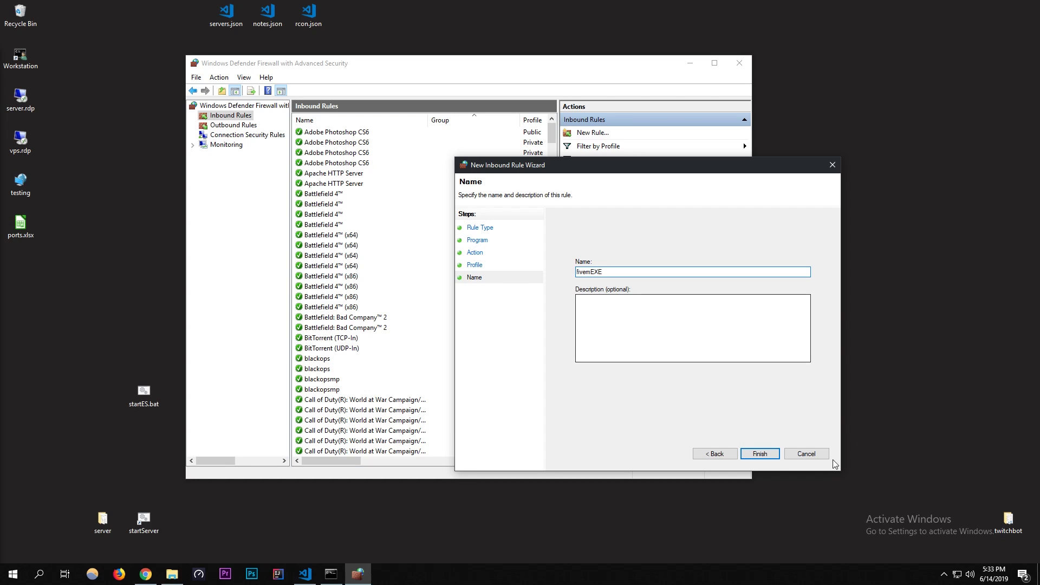
pyautogui.click(769, 454)
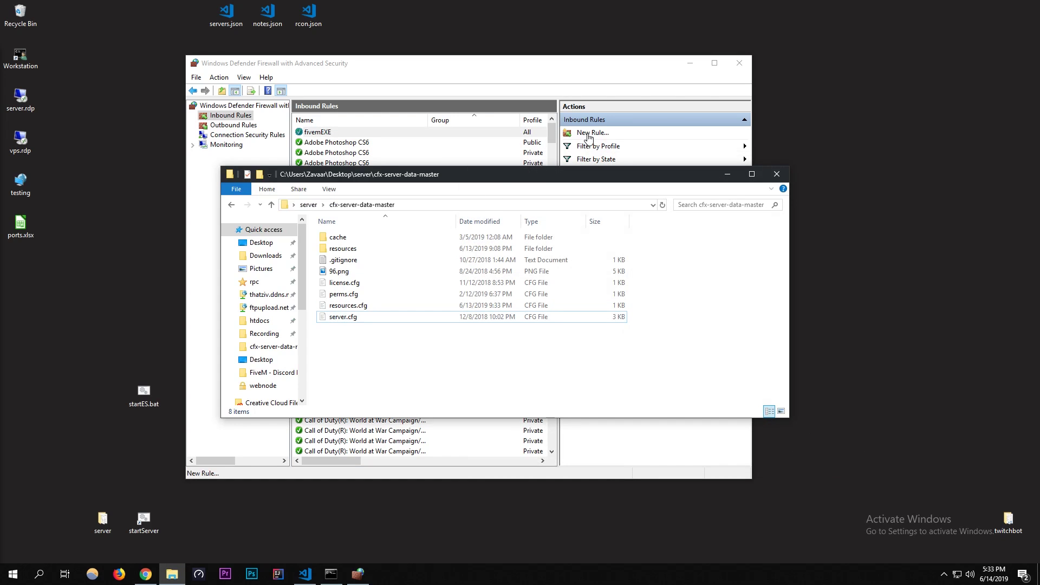
# Step: Start a new outbound program rule for FXServer.exe
pyautogui.click(242, 125)
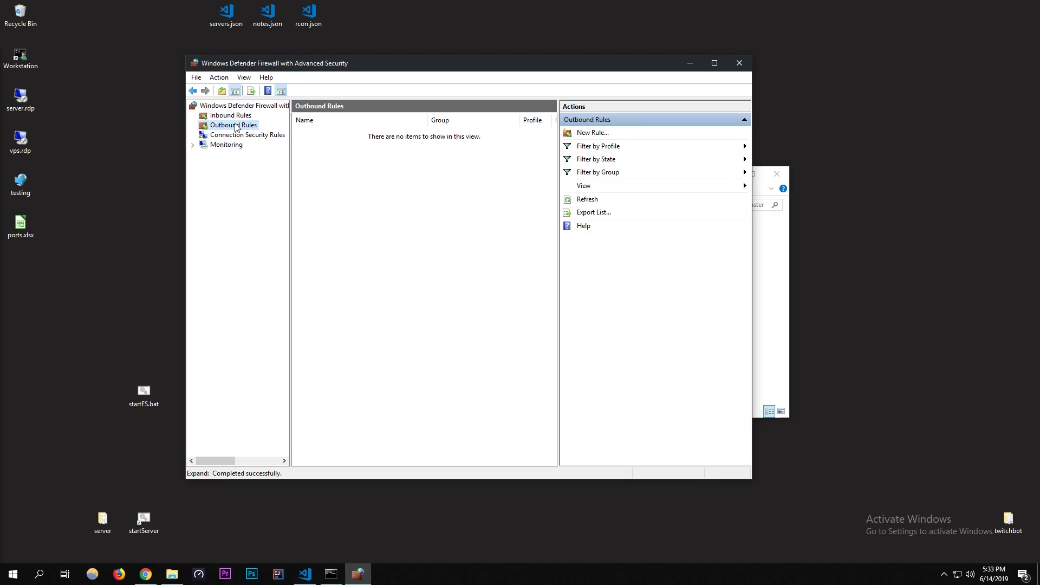
pyautogui.click(595, 133)
pyautogui.click(393, 382)
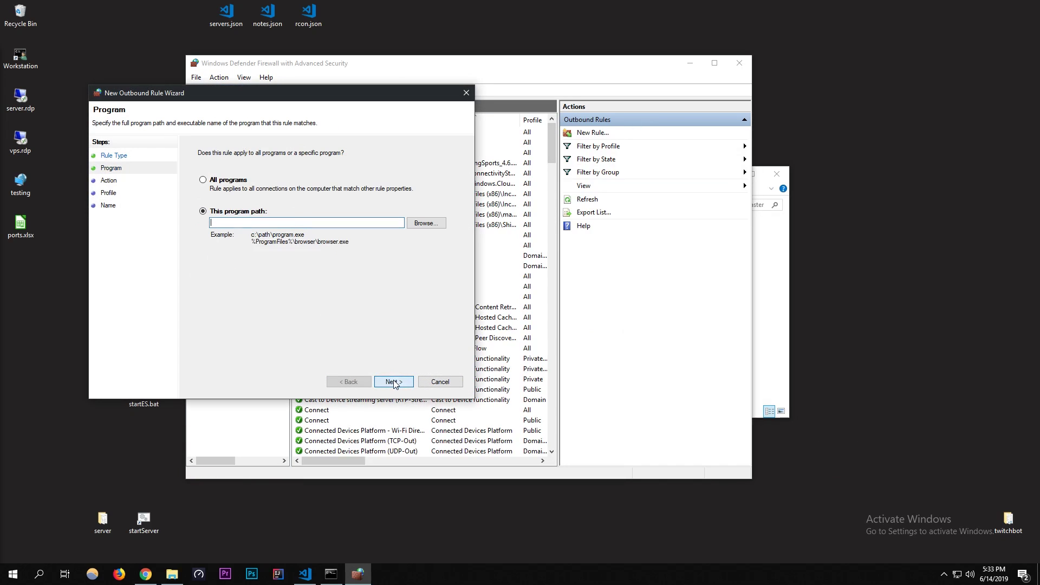
pyautogui.click(422, 225)
pyautogui.doubleClick(302, 212)
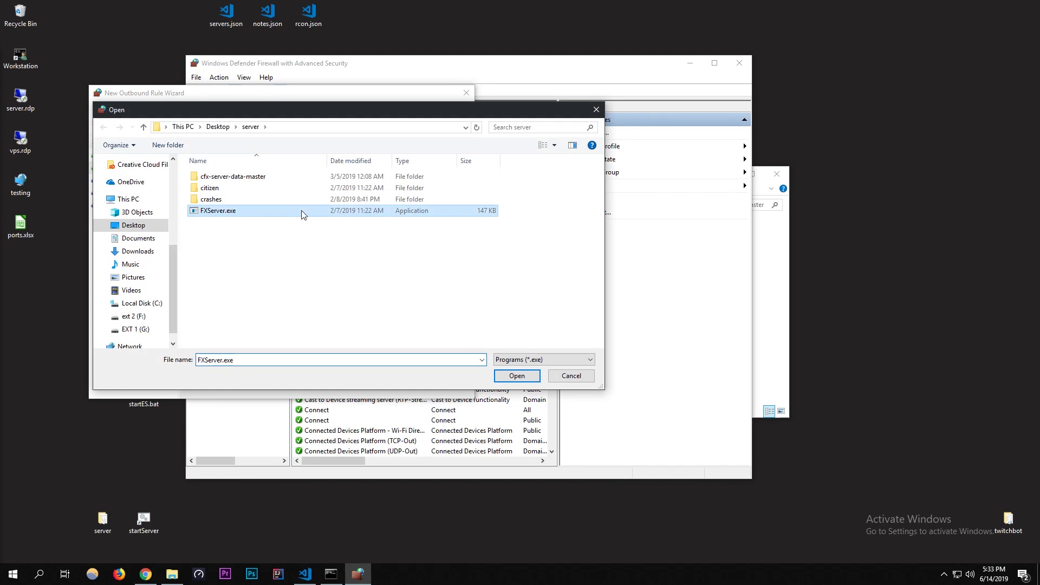
# Step: Switch the action to Allow, keep all profiles, and finish the rule named fivemEXE
pyautogui.click(400, 381)
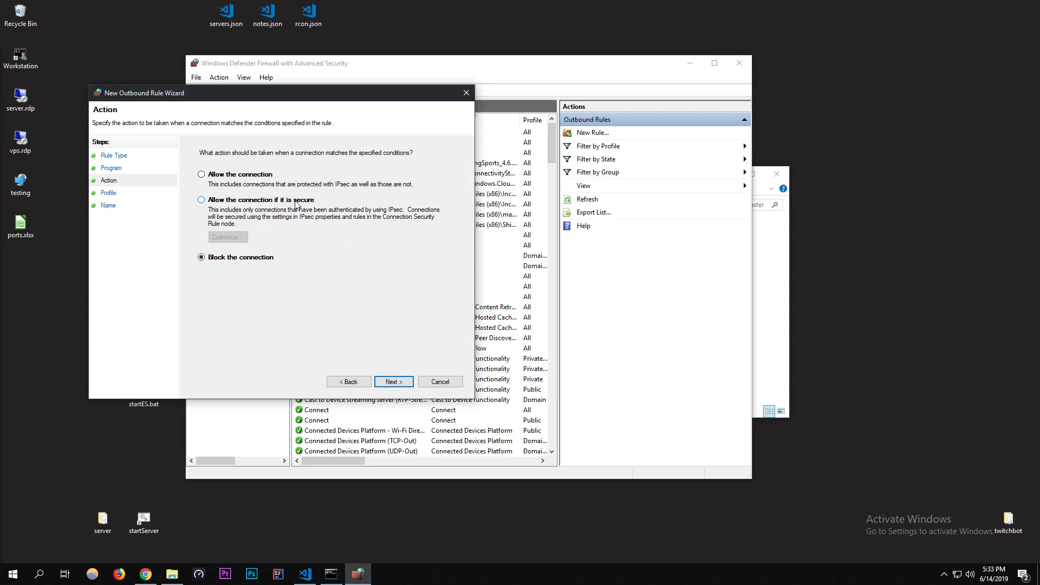
pyautogui.click(240, 175)
pyautogui.click(391, 382)
pyautogui.click(392, 382)
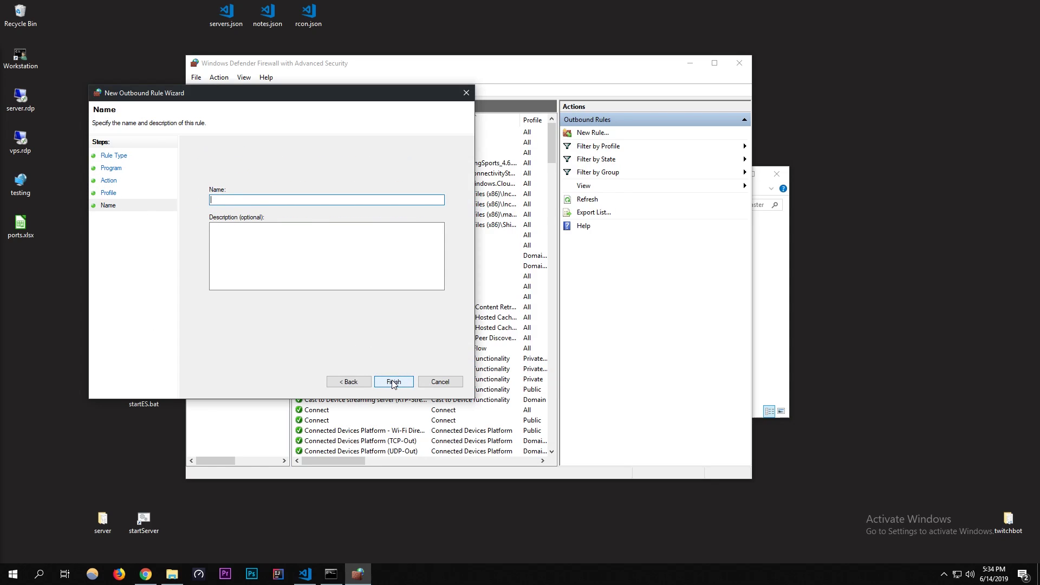
pyautogui.write('fivemEXE')
pyautogui.click(390, 386)
pyautogui.click(231, 115)
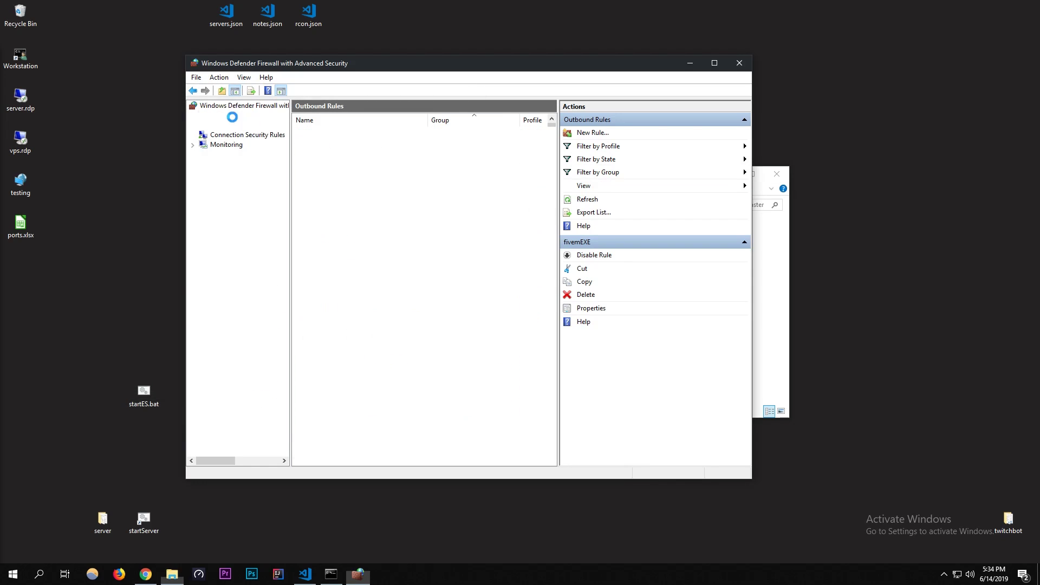
# Step: Maximize the firewall window and review the fivemEXE inbound rule's properties
pyautogui.click(714, 63)
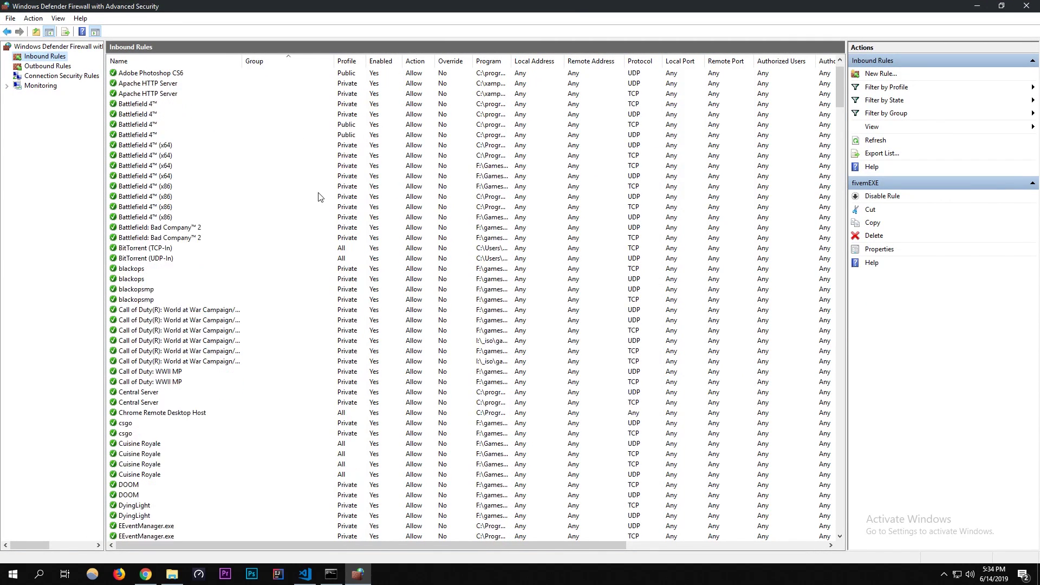
pyautogui.scroll(-18, 287, 336)
pyautogui.doubleClick(164, 259)
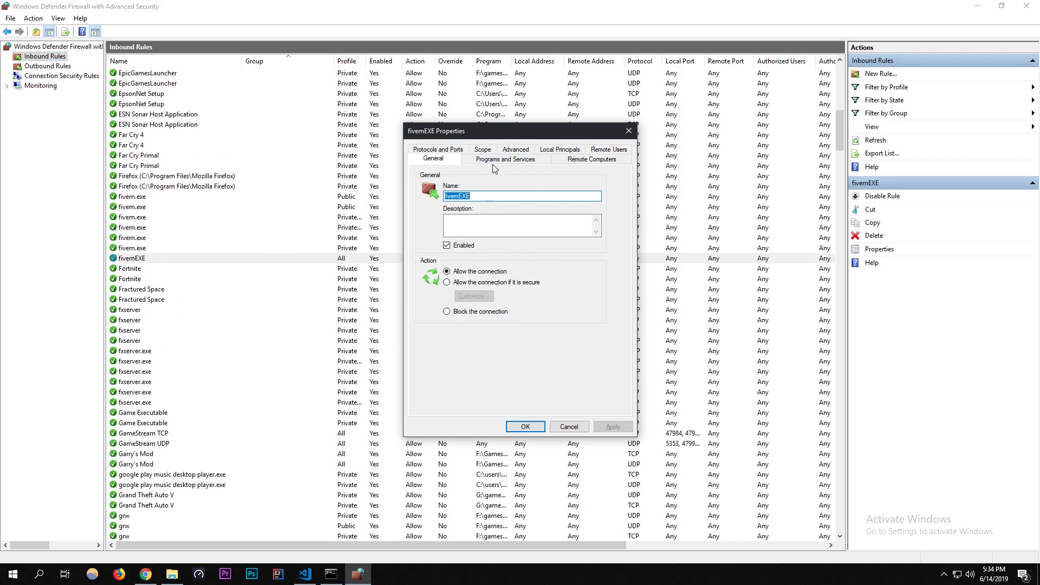
pyautogui.click(629, 131)
pyautogui.click(48, 66)
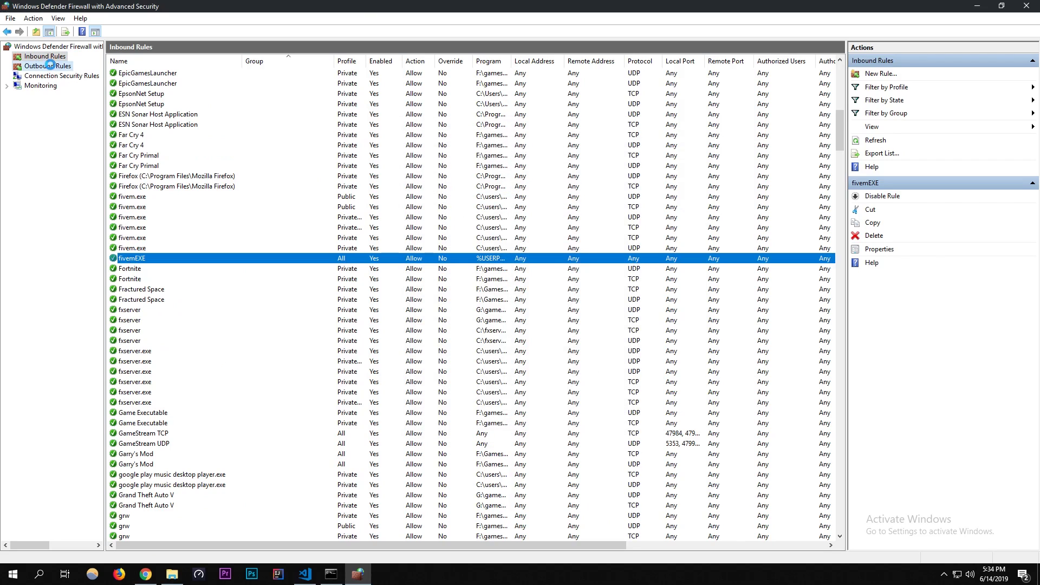
# Step: Start a new inbound port rule for UDP on specific local port 30120
pyautogui.click(45, 57)
pyautogui.press('super+Down')
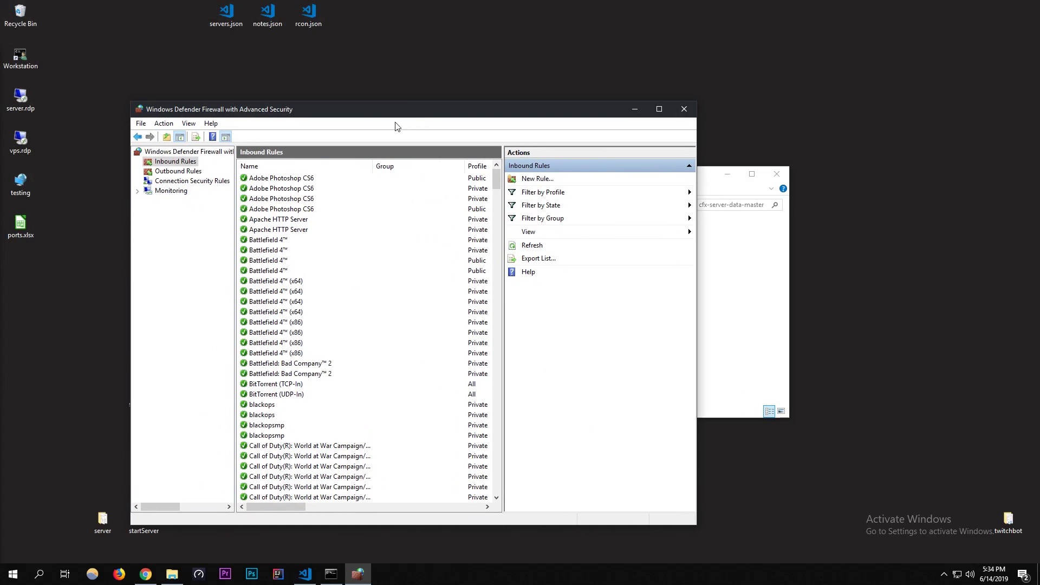
pyautogui.click(523, 180)
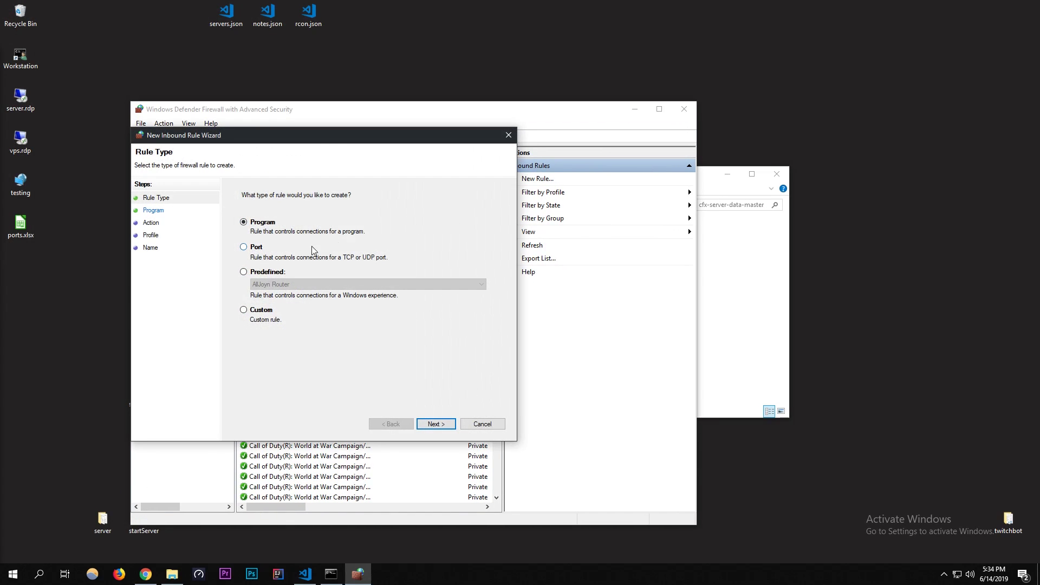
pyautogui.click(256, 248)
pyautogui.click(436, 423)
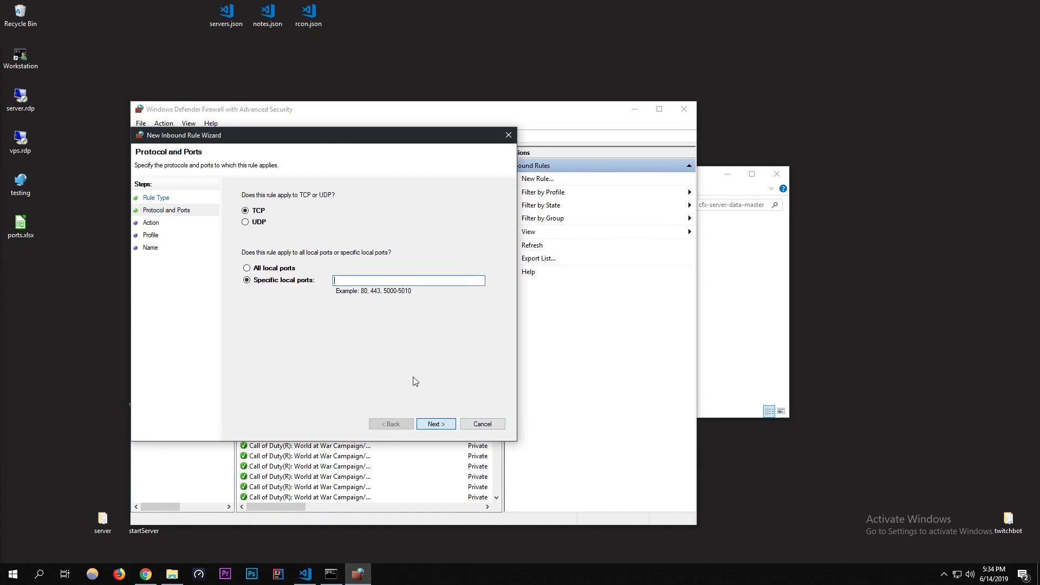
pyautogui.click(258, 222)
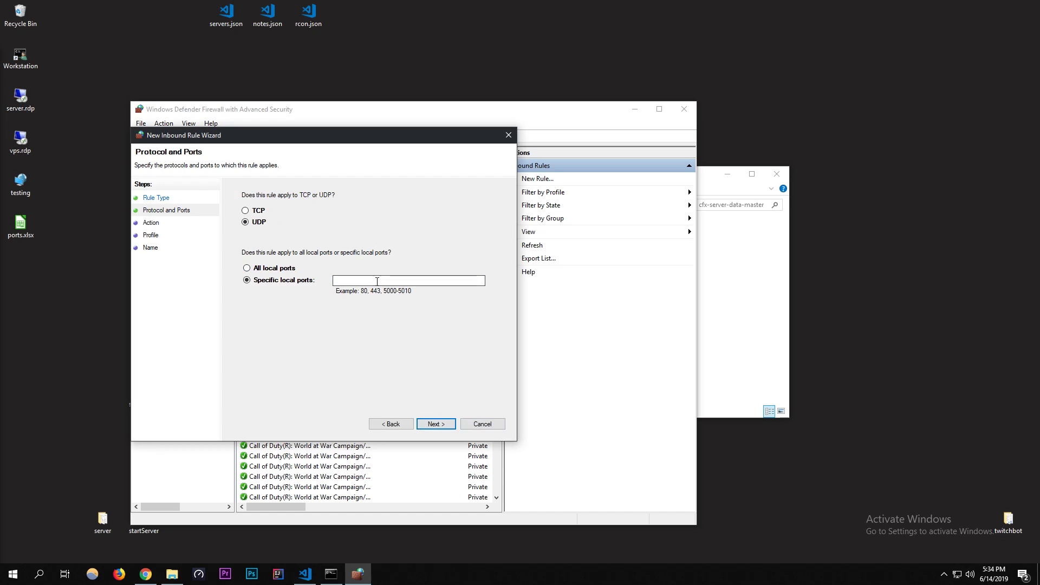
pyautogui.click(276, 268)
pyautogui.click(288, 280)
pyautogui.click(354, 281)
# Step: Allow the connection on all profiles and finish the rule named FiveM UDP
pyautogui.click(437, 426)
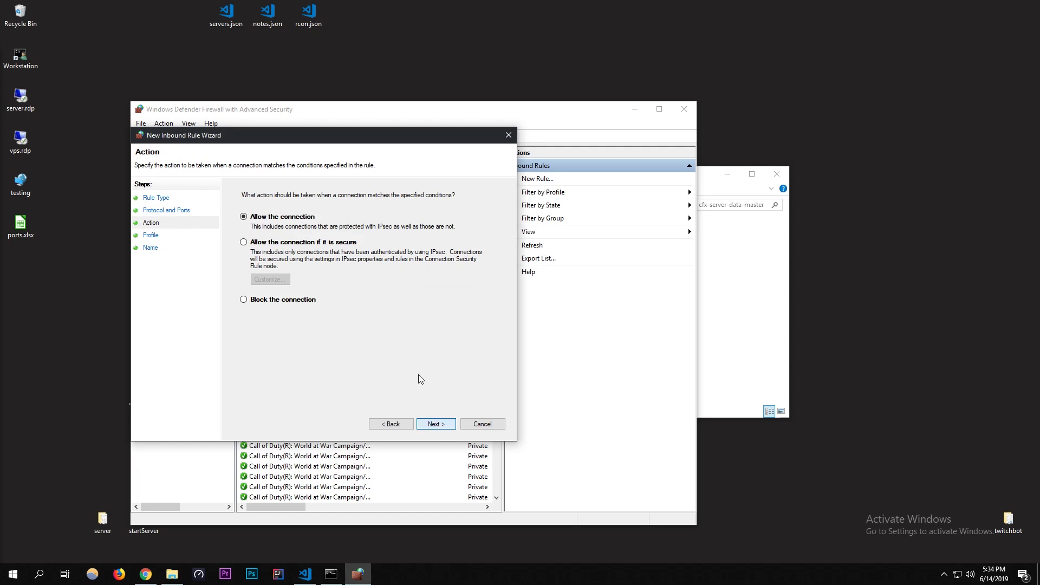
pyautogui.click(391, 424)
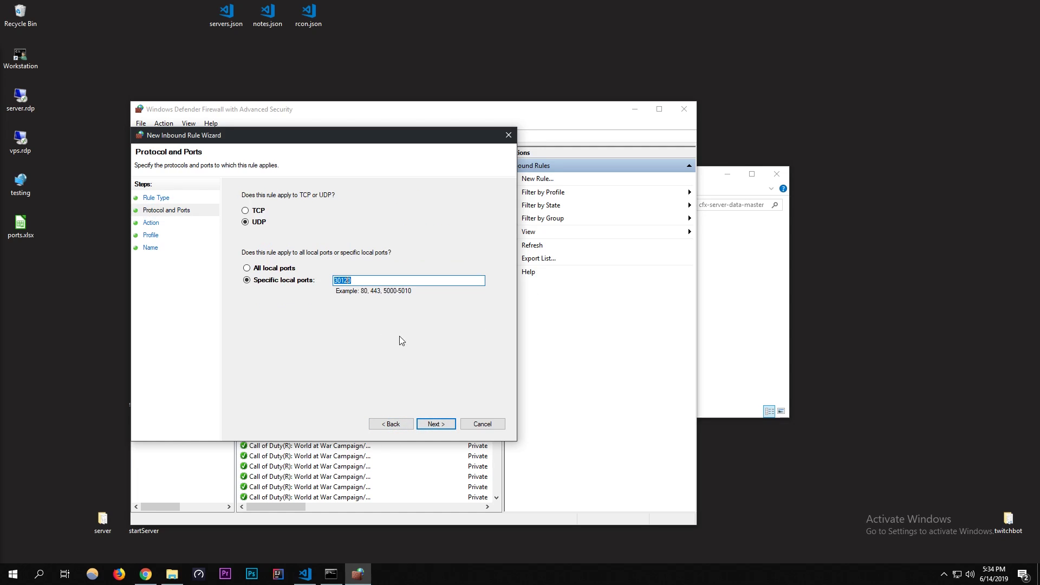
pyautogui.click(433, 426)
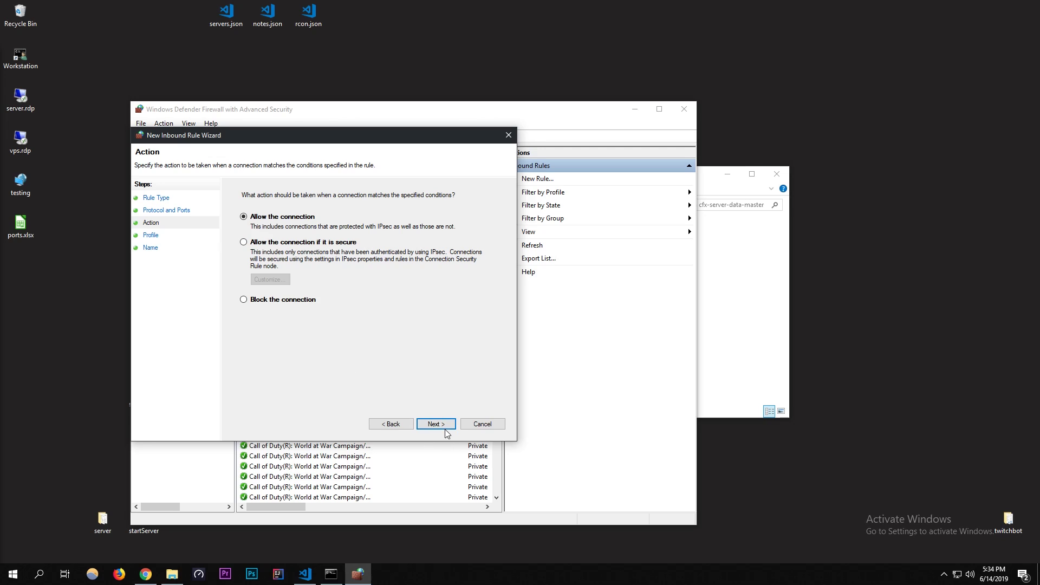
pyautogui.click(444, 427)
pyautogui.click(444, 424)
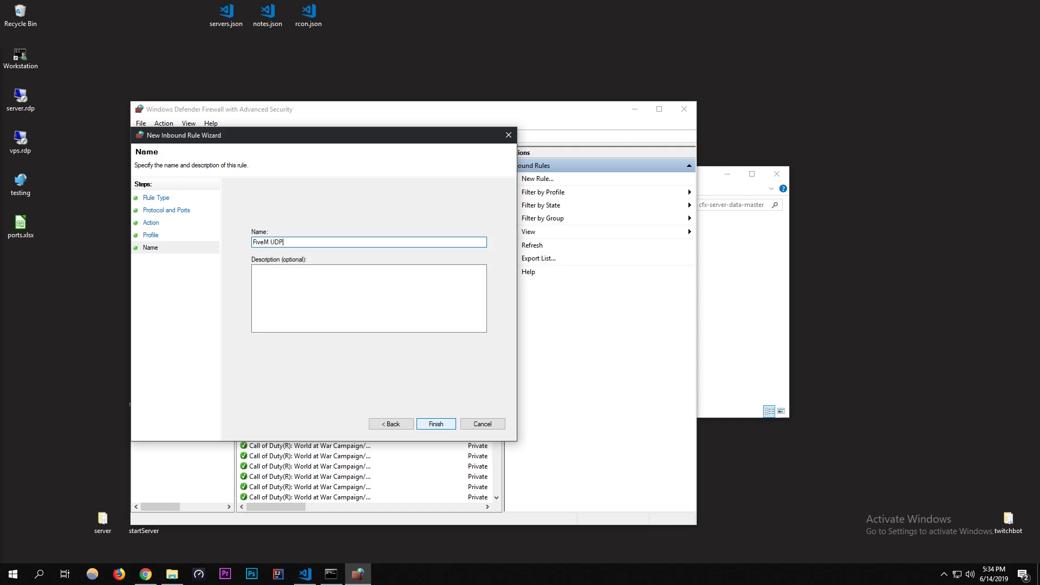
pyautogui.press('Return')
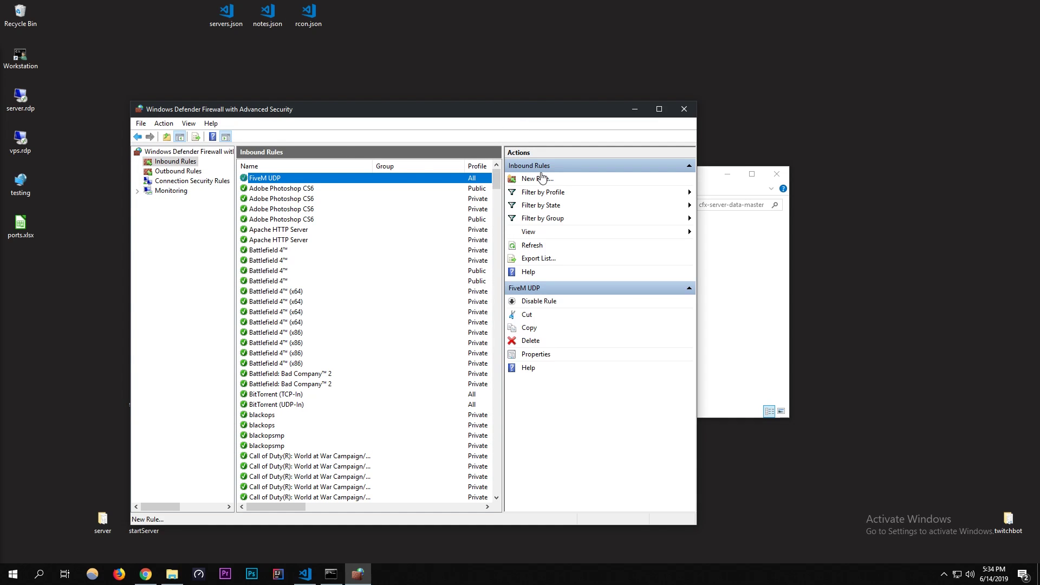
# Step: Start a new inbound port rule for TCP port 30120
pyautogui.click(544, 179)
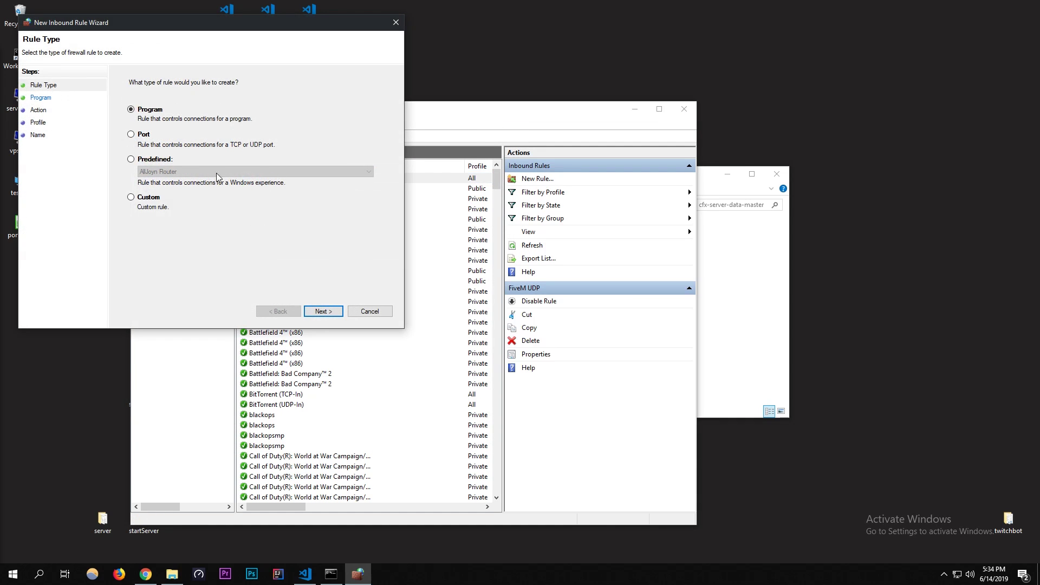
pyautogui.click(143, 134)
pyautogui.click(329, 312)
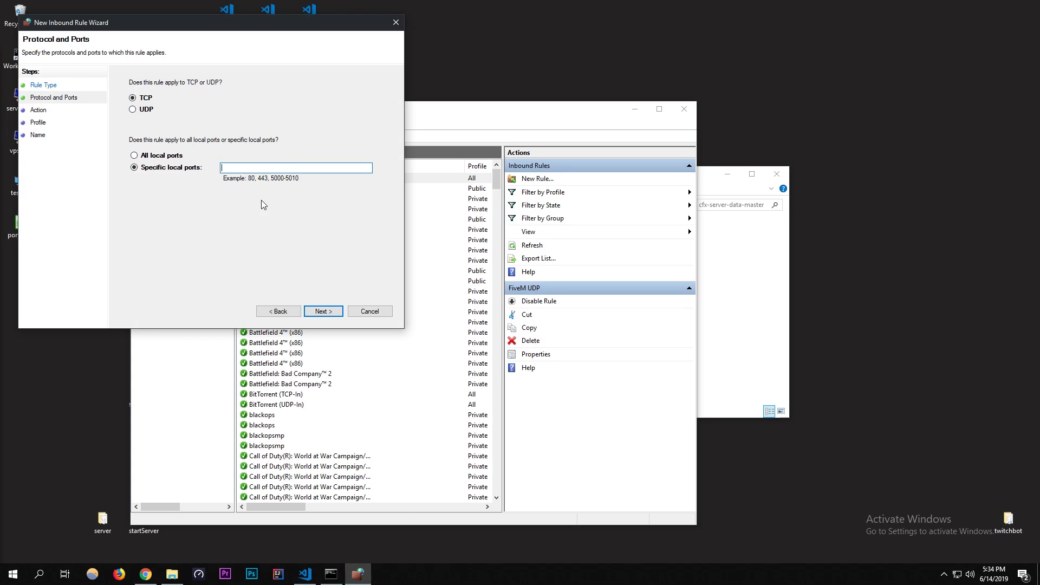
pyautogui.write('30120')
pyautogui.click(324, 311)
# Step: Allow all connections on all profiles and finish the rule named FiveM TCP
pyautogui.click(193, 130)
pyautogui.click(183, 105)
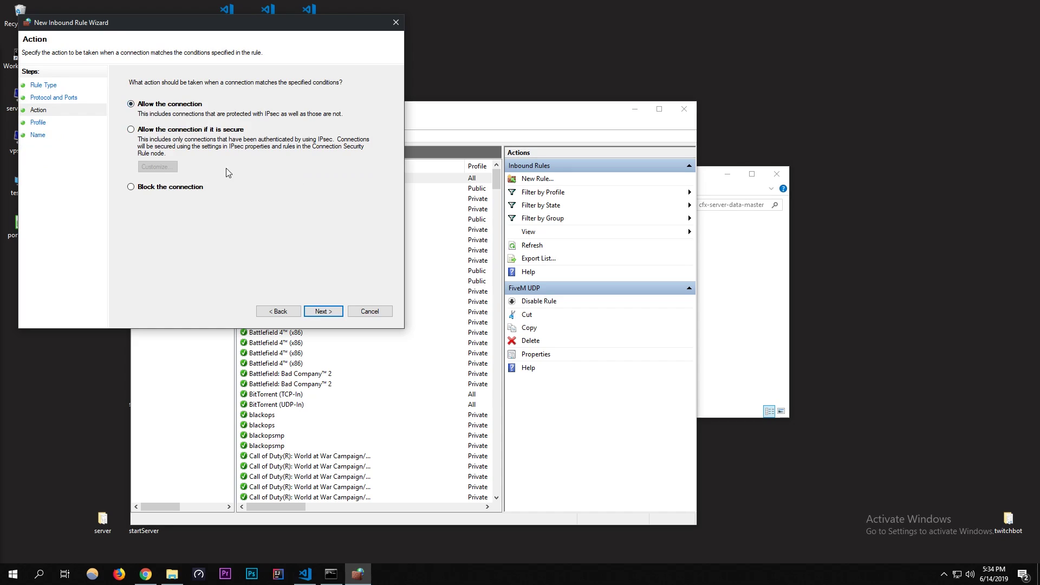
pyautogui.click(323, 311)
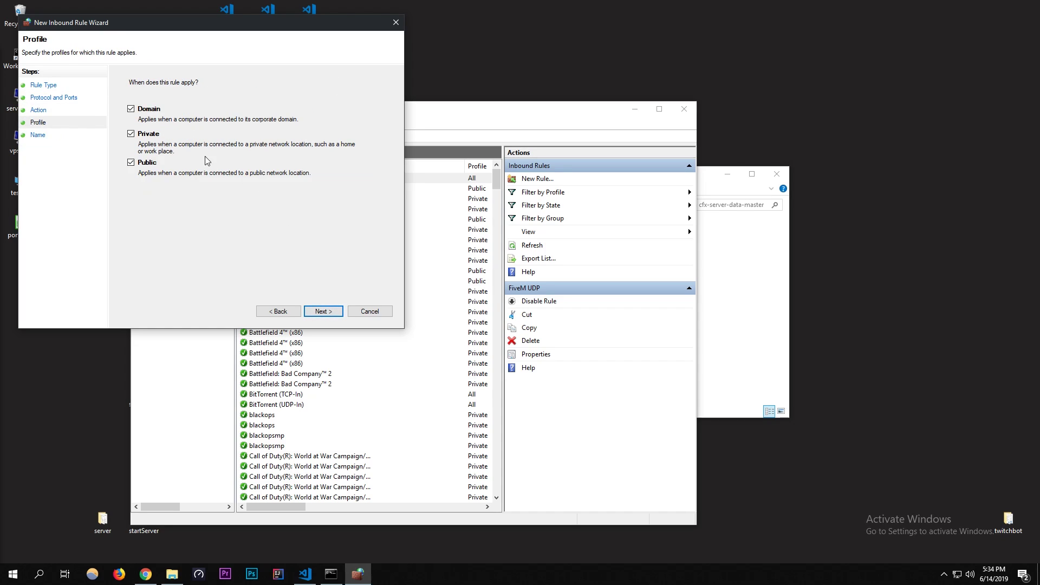
pyautogui.click(320, 308)
pyautogui.write('Fui')
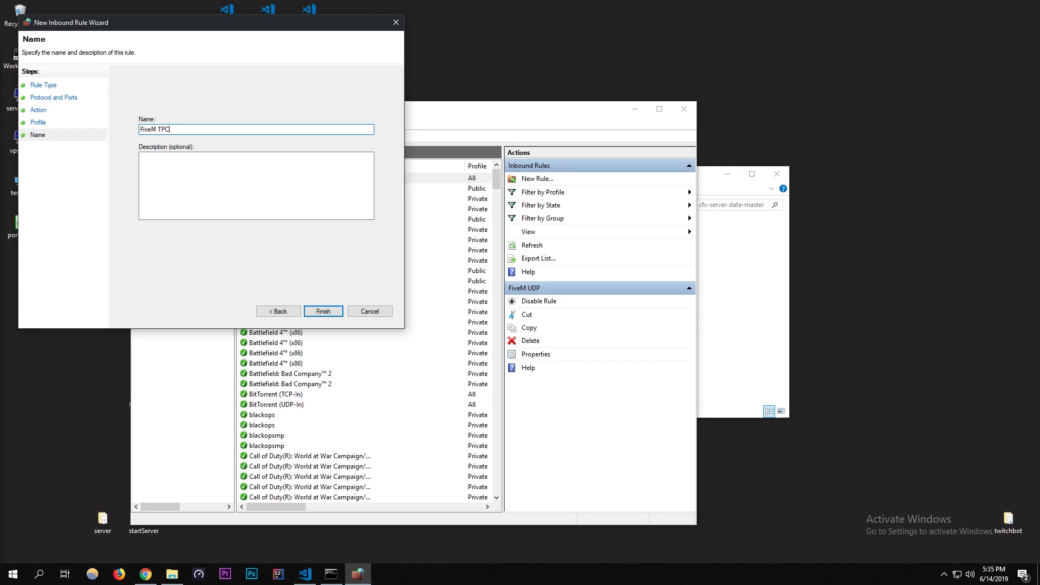
pyautogui.press('Return')
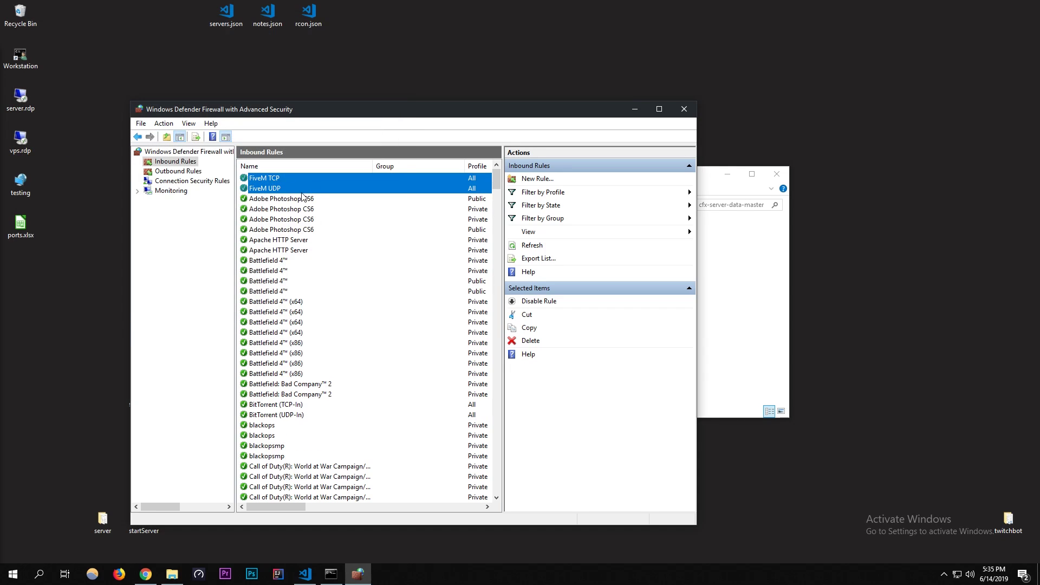
# Step: Start a new outbound port rule set to UDP
pyautogui.click(178, 172)
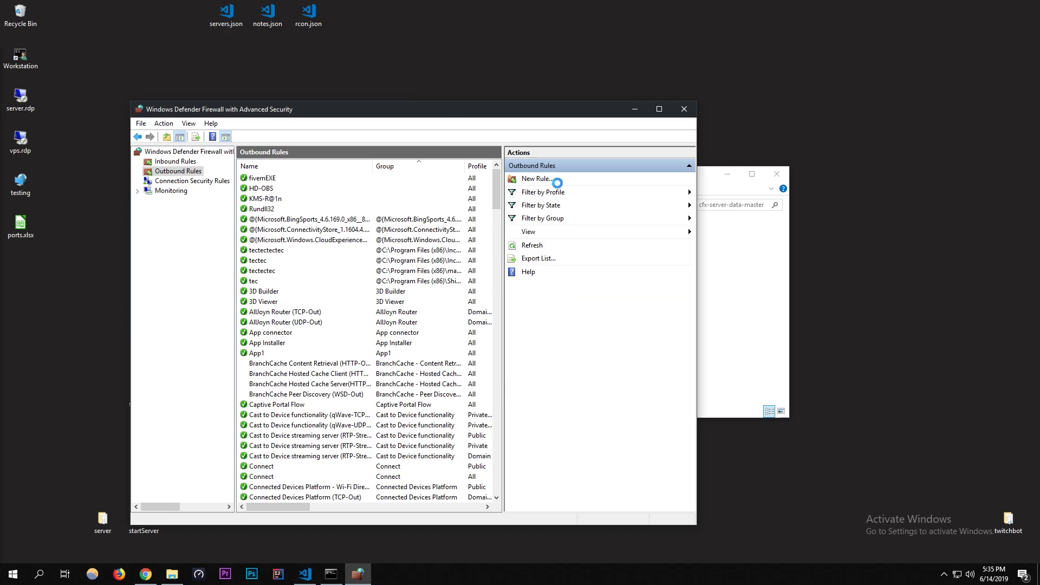
pyautogui.click(539, 179)
pyautogui.click(166, 148)
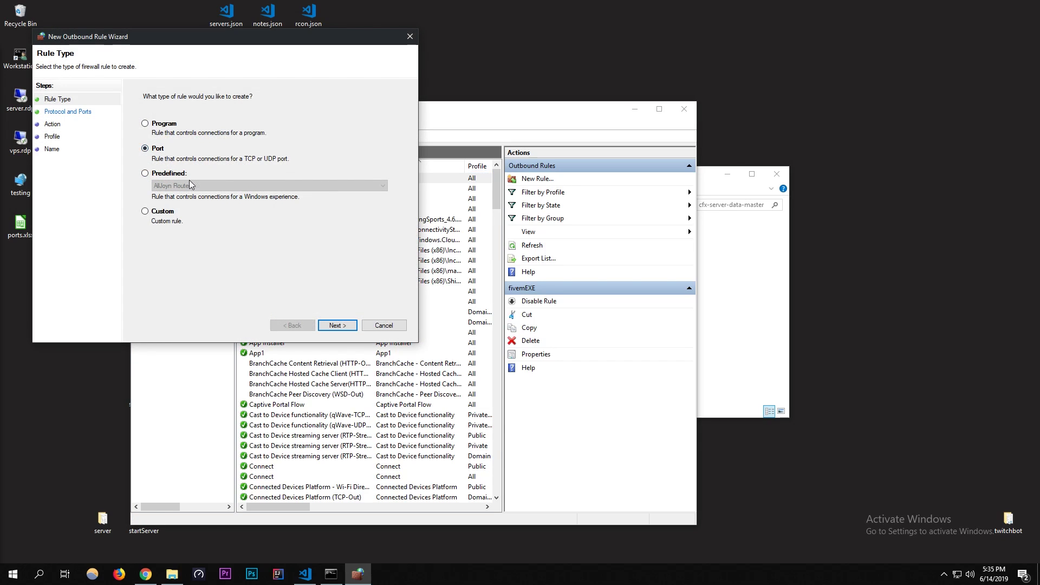
pyautogui.click(337, 325)
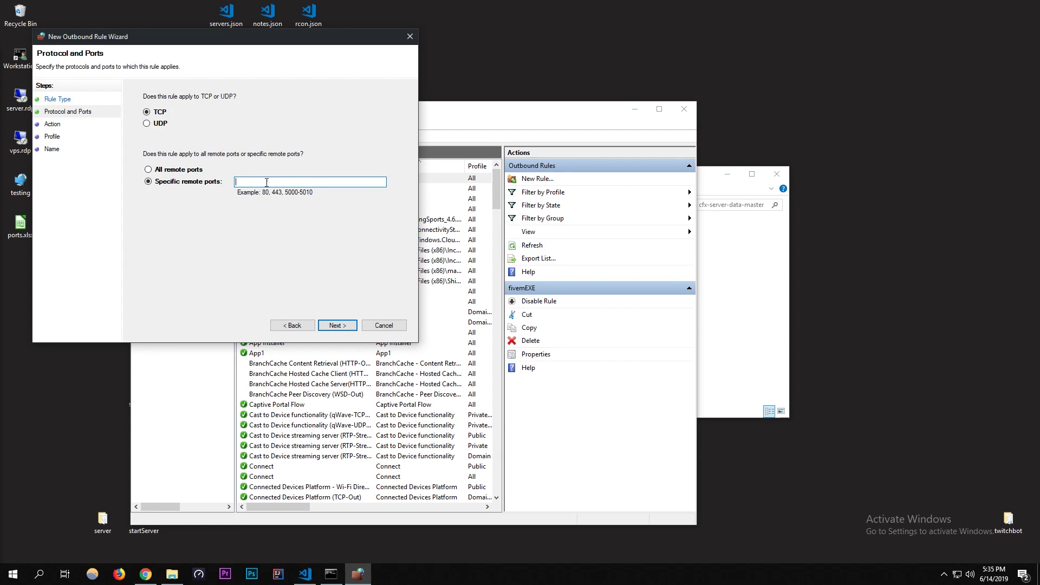
pyautogui.click(156, 123)
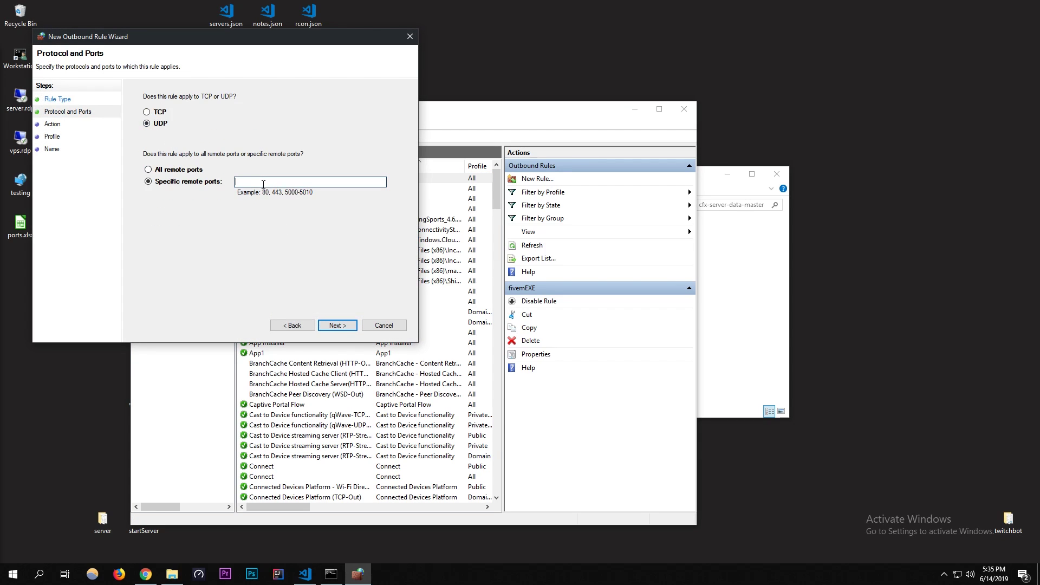
pyautogui.click(337, 325)
# Step: Allow the connection on all profiles and finish the rule named FiveM UDP
pyautogui.click(173, 114)
pyautogui.click(333, 325)
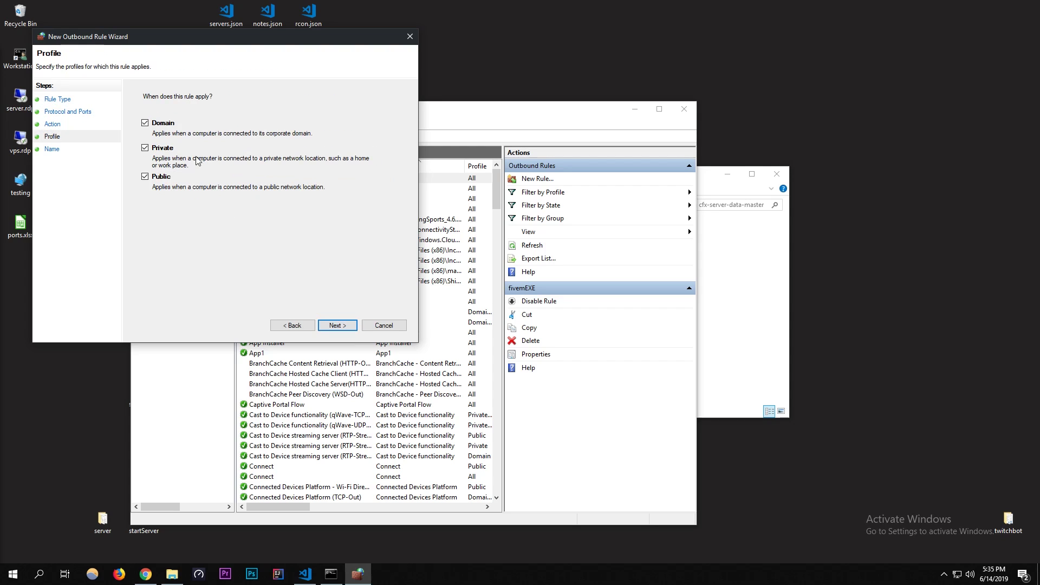
pyautogui.click(334, 325)
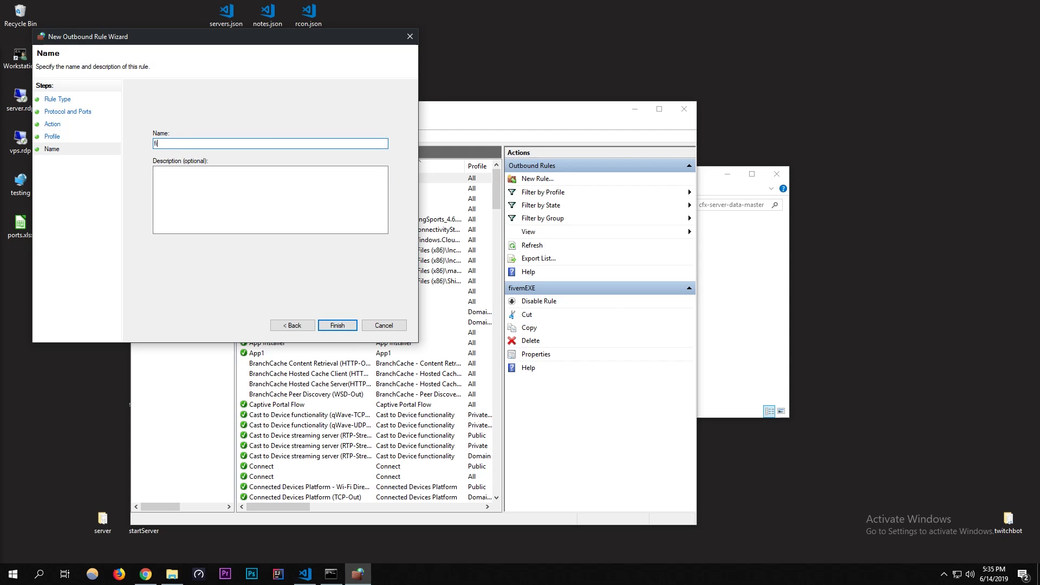
pyautogui.write('Five')
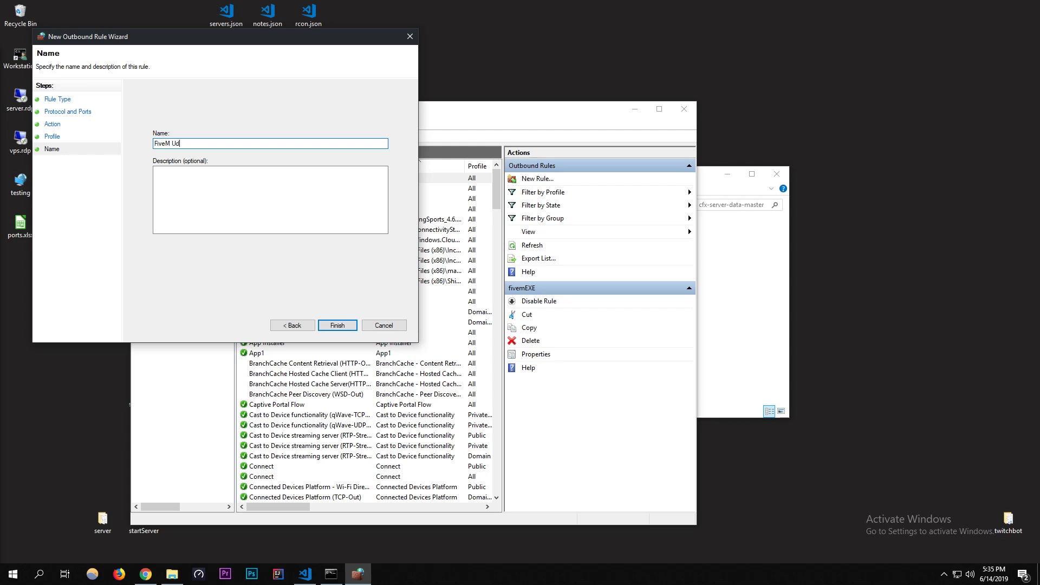
pyautogui.write('M UDP')
pyautogui.press('Return')
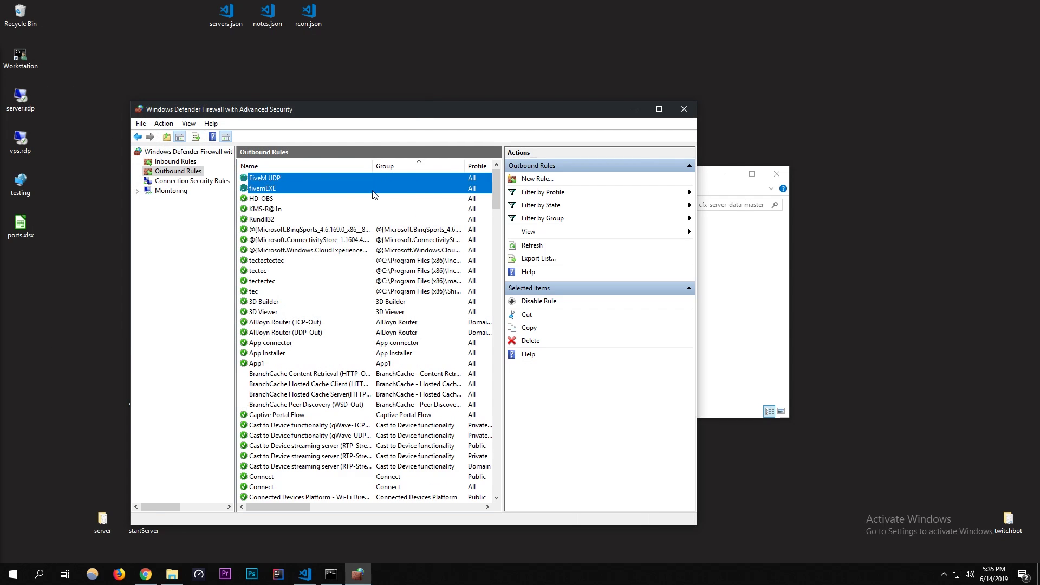
# Step: Start a new outbound TCP port rule for specific remote port 30120
pyautogui.click(566, 180)
pyautogui.click(188, 162)
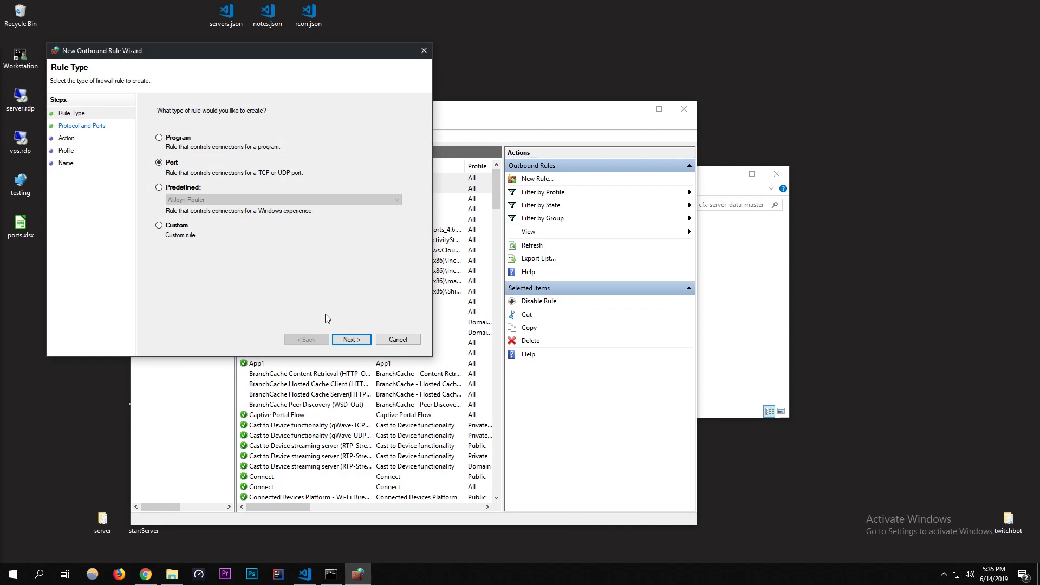
pyautogui.click(351, 339)
pyautogui.click(279, 195)
pyautogui.click(169, 140)
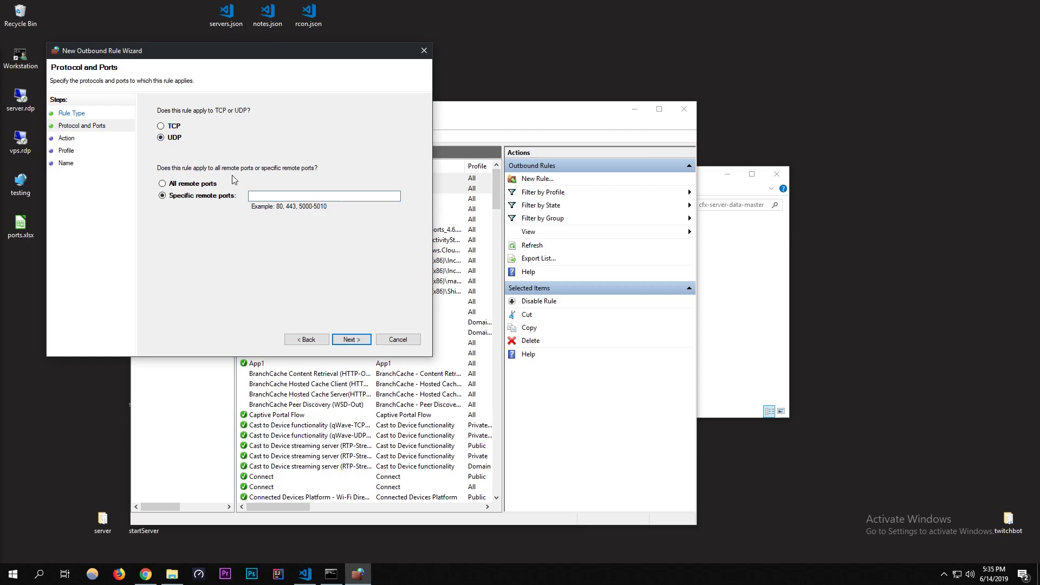
pyautogui.press('Up')
pyautogui.click(318, 196)
pyautogui.write('30120')
# Step: Allow the connection on all profiles and begin entering the rule name FiveM
pyautogui.click(343, 339)
pyautogui.click(181, 133)
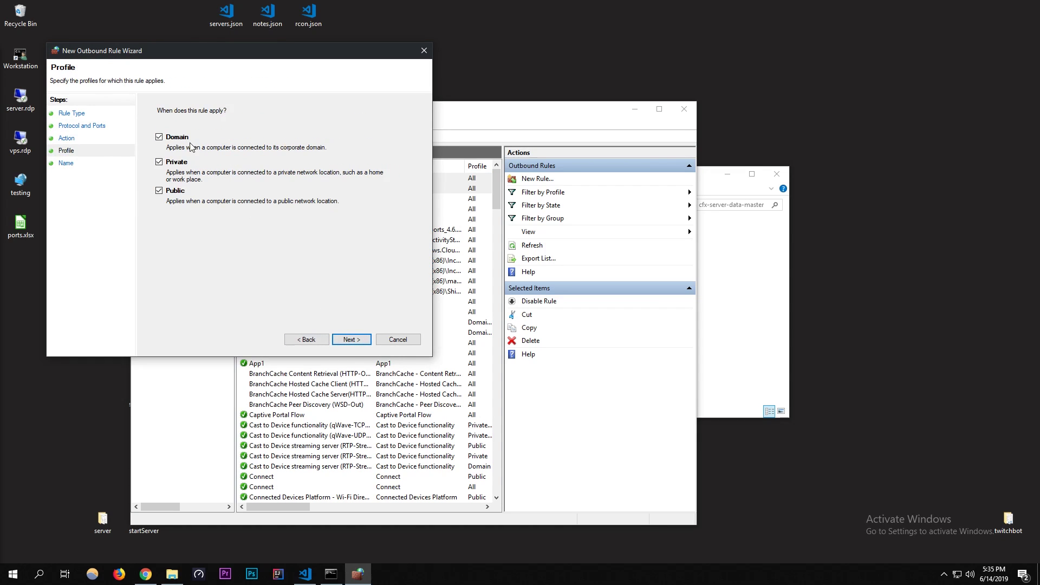
pyautogui.click(349, 337)
pyautogui.write('Five')
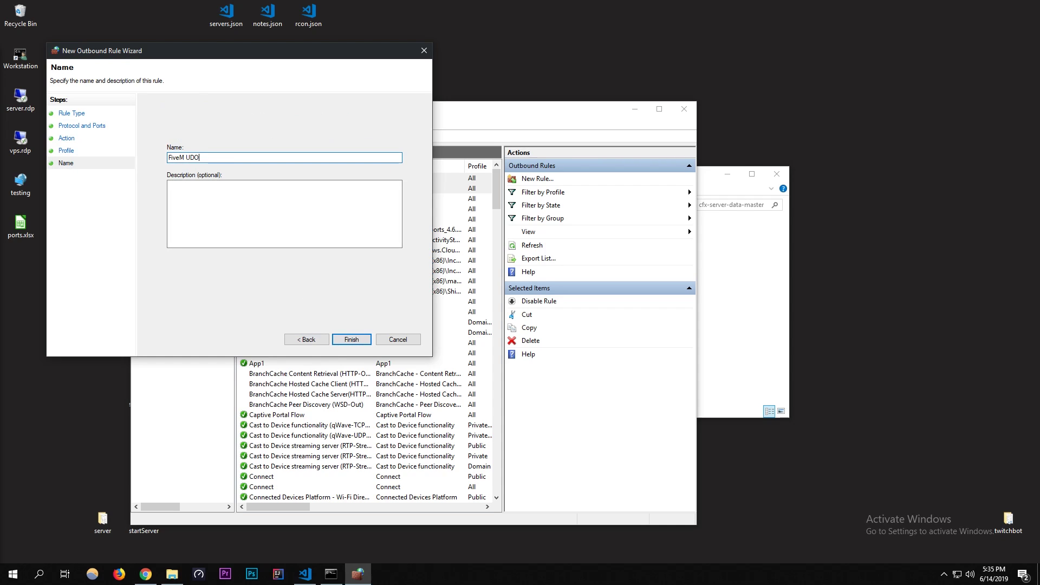
pyautogui.write('M U')
pyautogui.press('BackSpace')
# Step: Complete the outbound rule name as FiveM TCP and finish the wizard
pyautogui.write('TC')
pyautogui.click(351, 339)
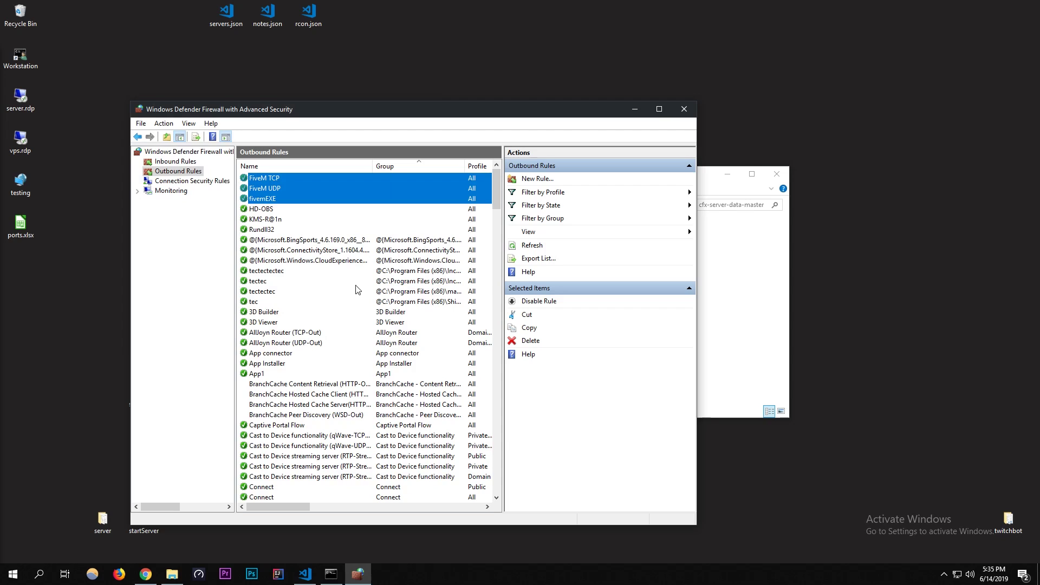
pyautogui.click(257, 200)
# Step: Review the FiveM TCP, FiveM UDP and fivemEXE inbound rules, then return to outbound rules
pyautogui.click(175, 162)
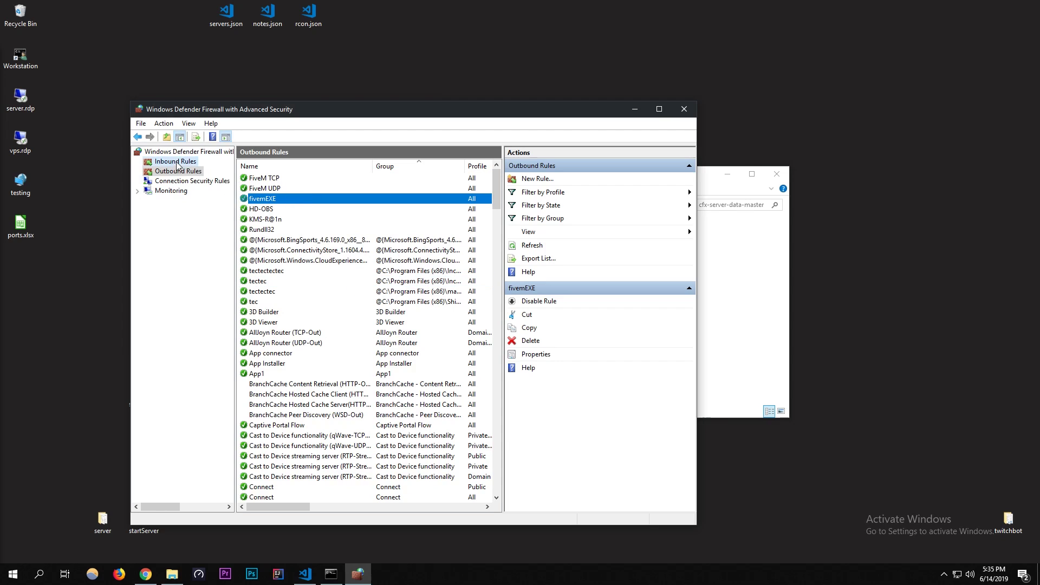
pyautogui.scroll(-15, 324, 325)
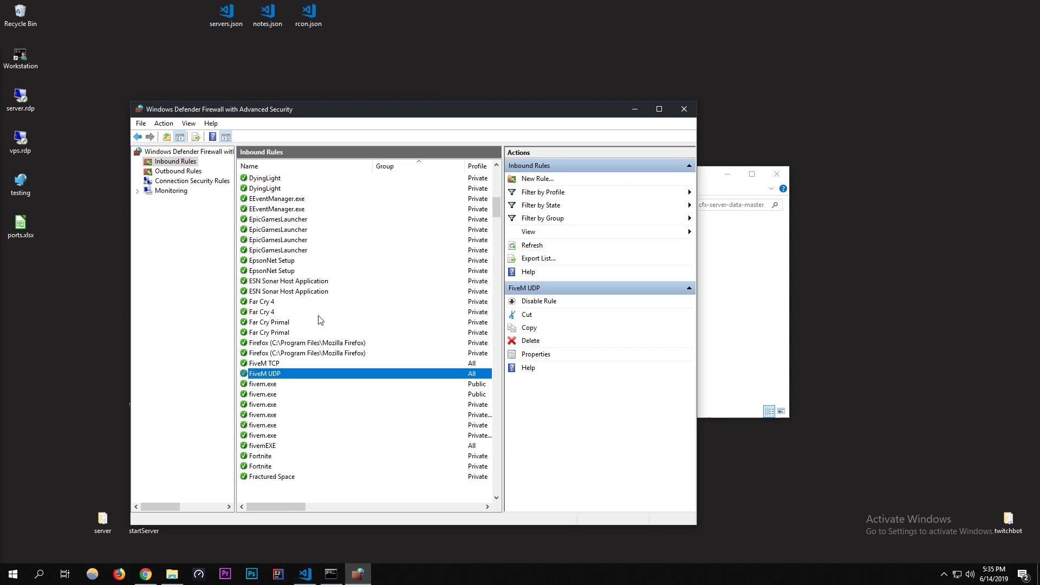
pyautogui.click(296, 322)
pyautogui.click(283, 341)
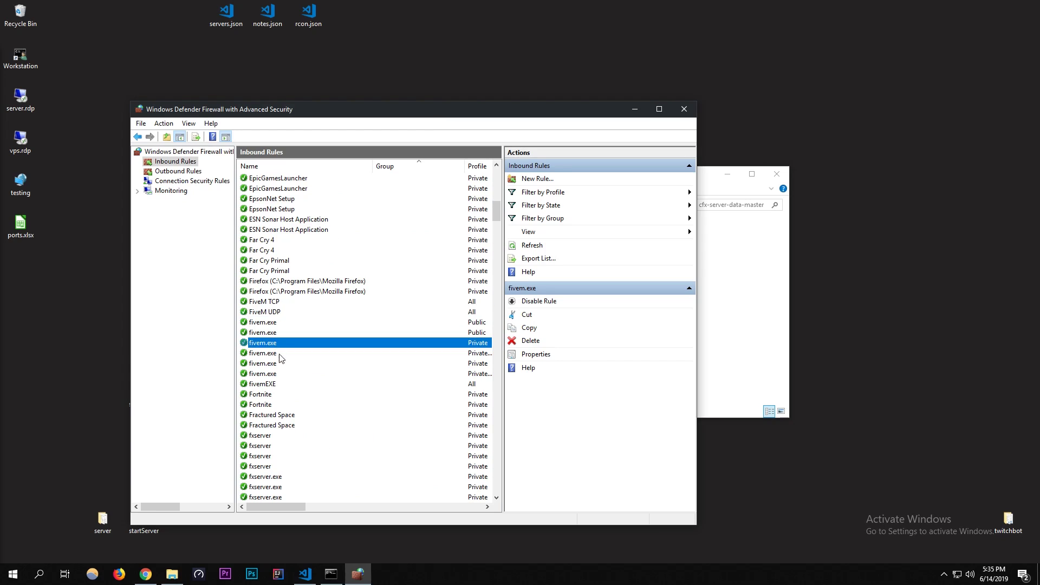
pyautogui.click(281, 323)
pyautogui.click(281, 303)
pyautogui.click(279, 332)
pyautogui.click(284, 293)
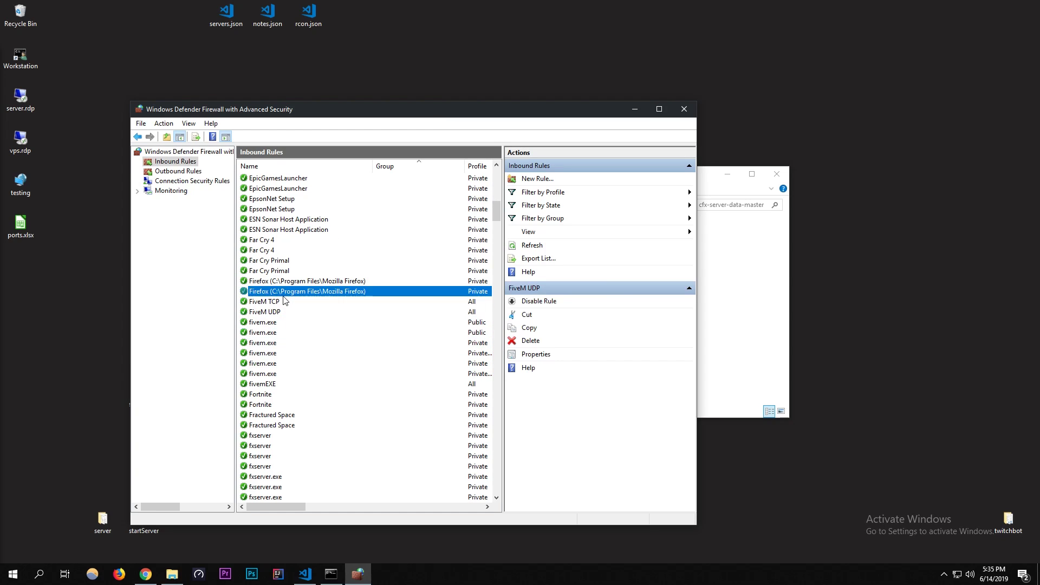
pyautogui.click(288, 313)
pyautogui.click(278, 385)
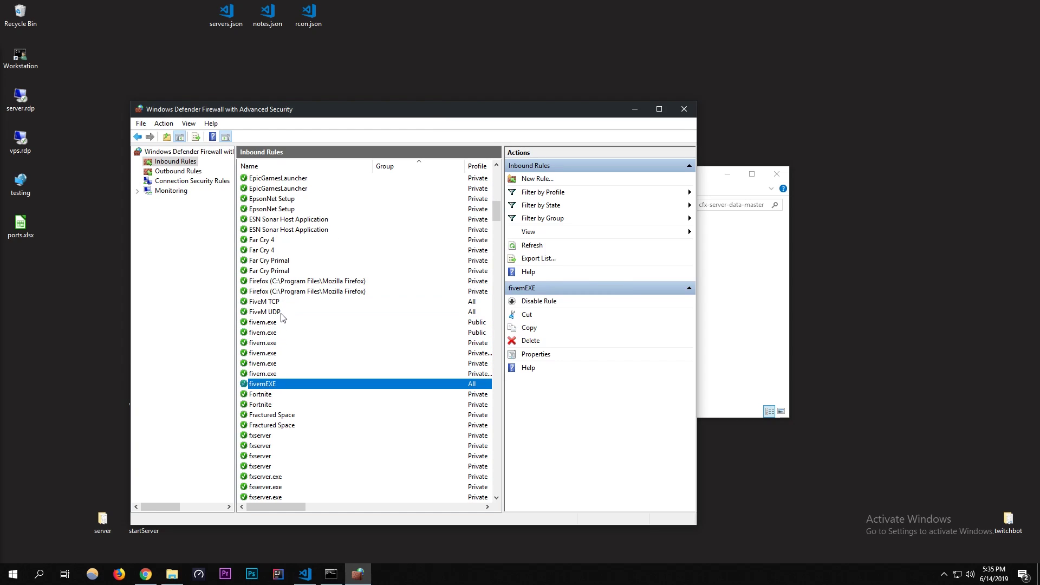
pyautogui.click(283, 312)
pyautogui.click(283, 302)
pyautogui.click(283, 312)
pyautogui.click(279, 384)
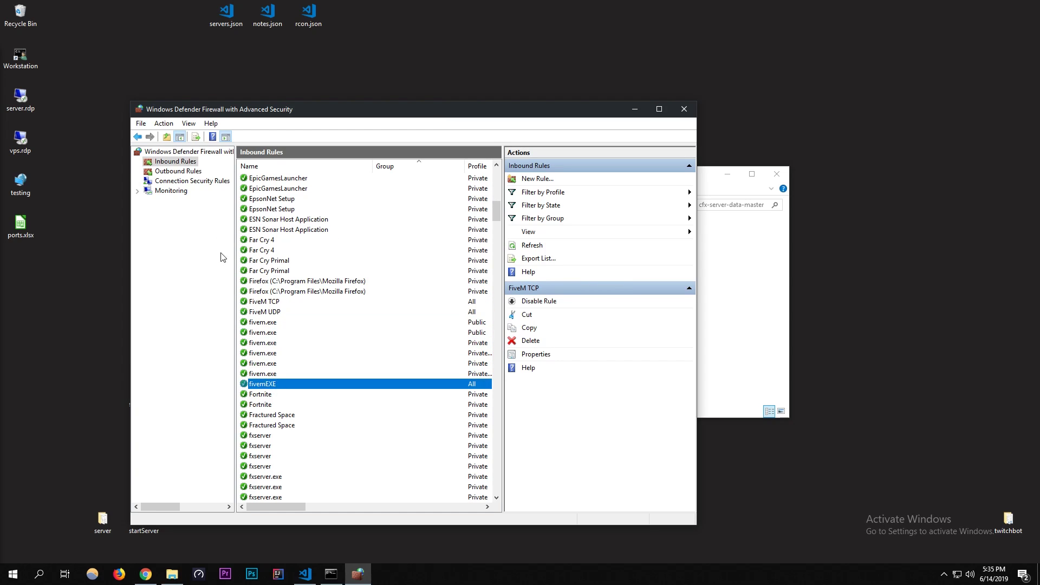
pyautogui.click(179, 171)
# Step: Start the FiveM server with the startServer desktop script and bring Chrome back
pyautogui.moveTo(510, 115); pyautogui.dragTo(808, 148)
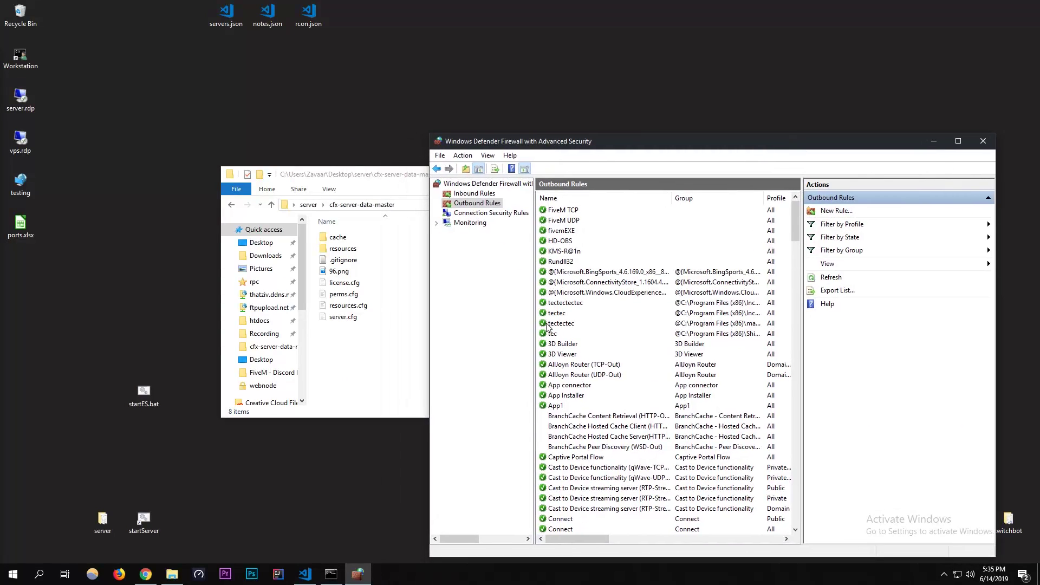
pyautogui.click(390, 332)
pyautogui.moveTo(338, 185); pyautogui.dragTo(377, 171)
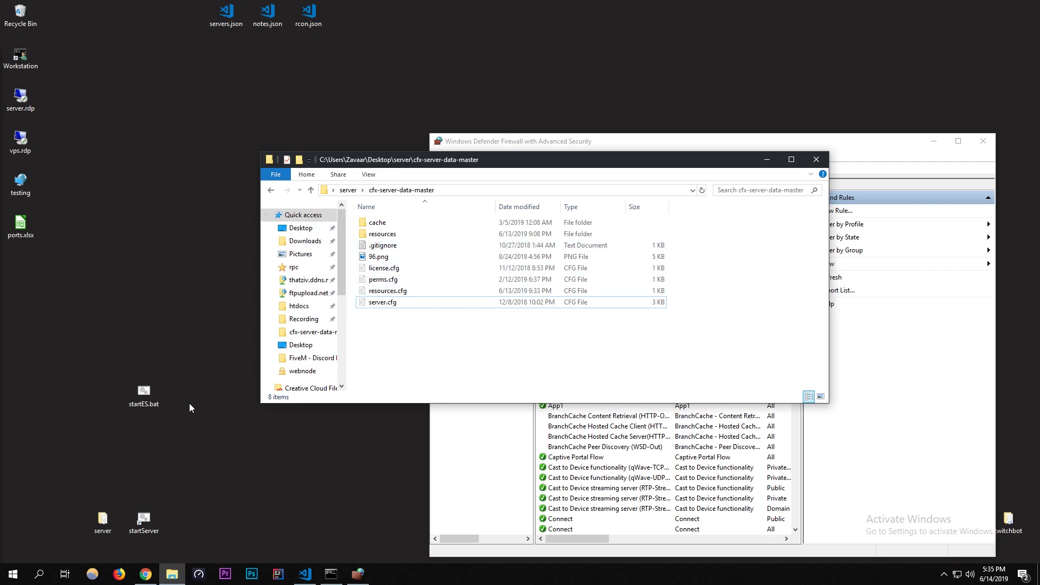
pyautogui.doubleClick(145, 528)
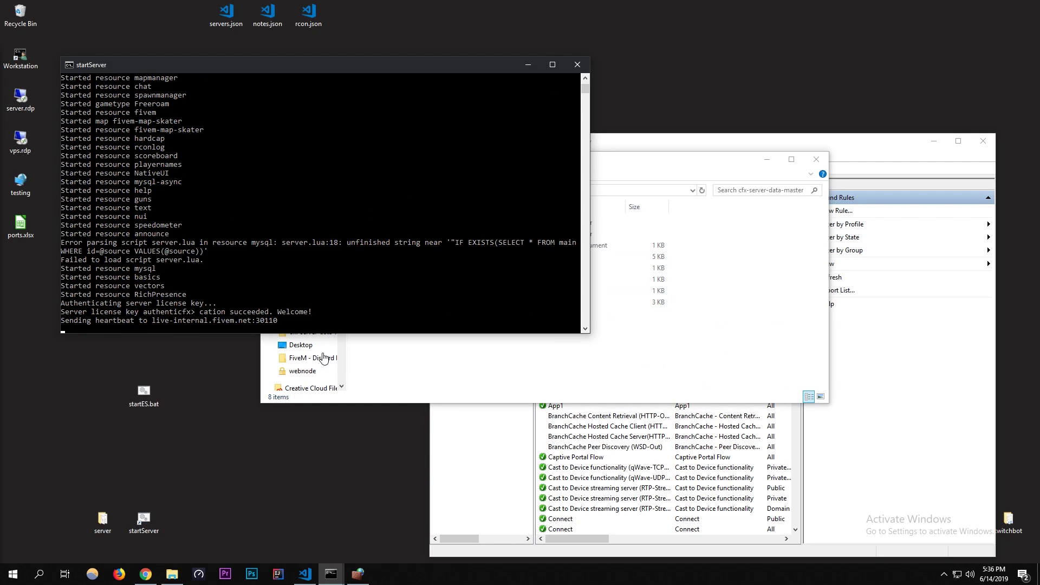
pyautogui.click(145, 574)
# Step: Open a new tab and start a 'whats my ip' search
pyautogui.click(487, 66)
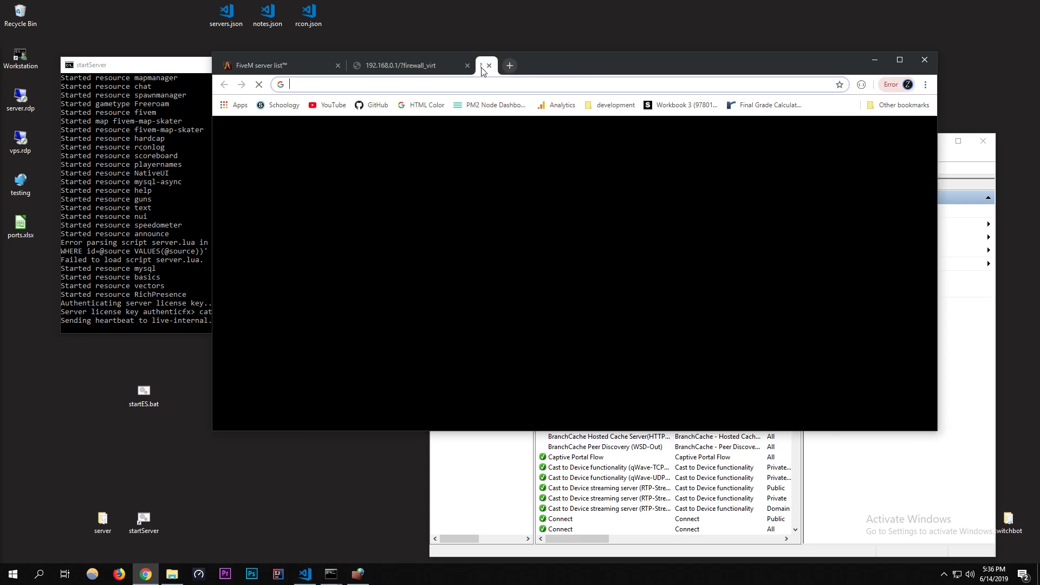
pyautogui.moveTo(652, 54); pyautogui.dragTo(744, 95)
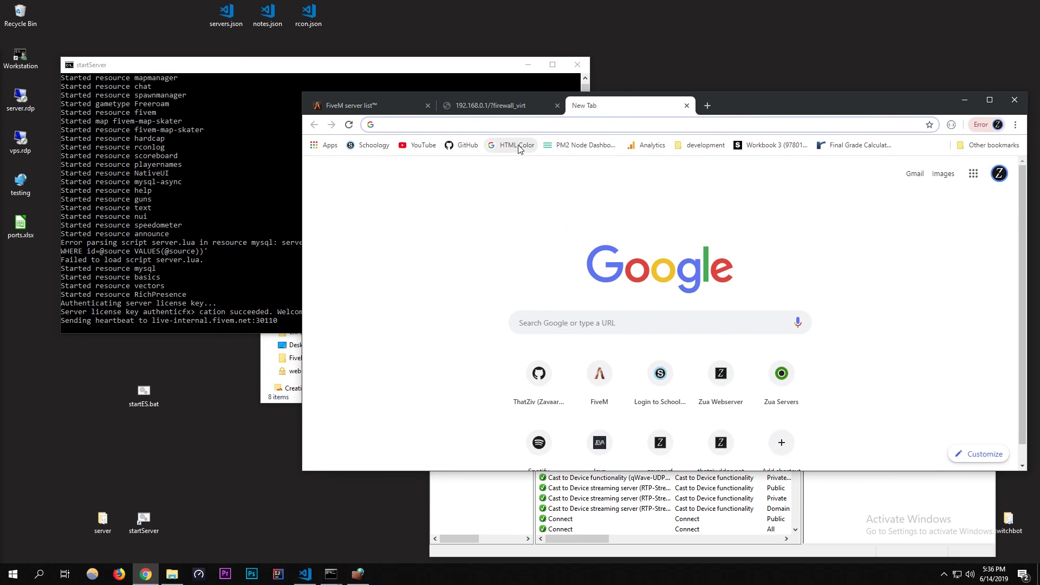
pyautogui.click(598, 126)
pyautogui.write('z')
pyautogui.press('BackSpace')
pyautogui.press('BackSpace')
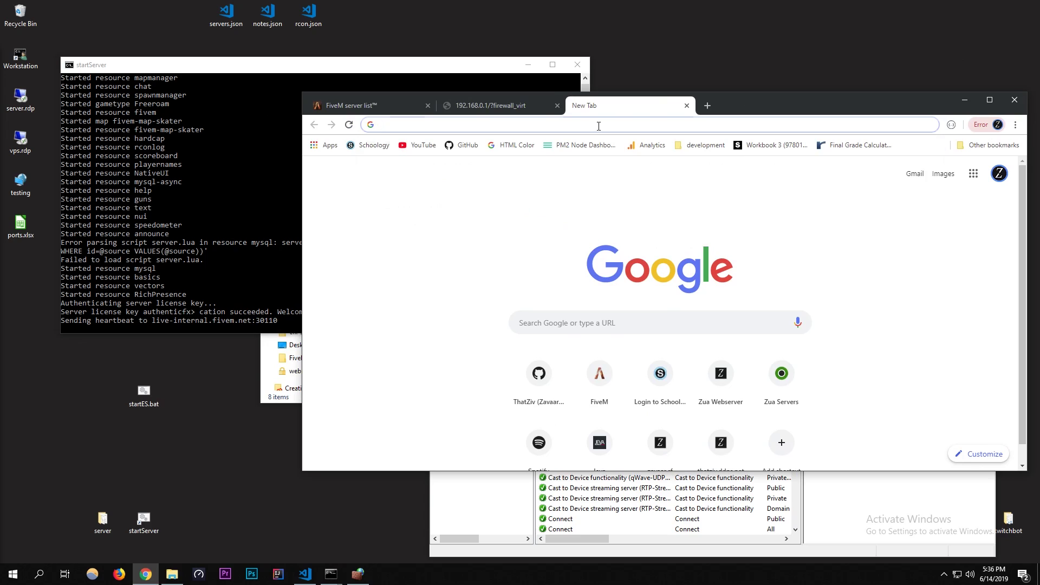
pyautogui.write('whats my i')
# Step: Load the external ddns.net address on port 30120, then return to the FiveM server list
pyautogui.hotkey('ctrl', 'a')
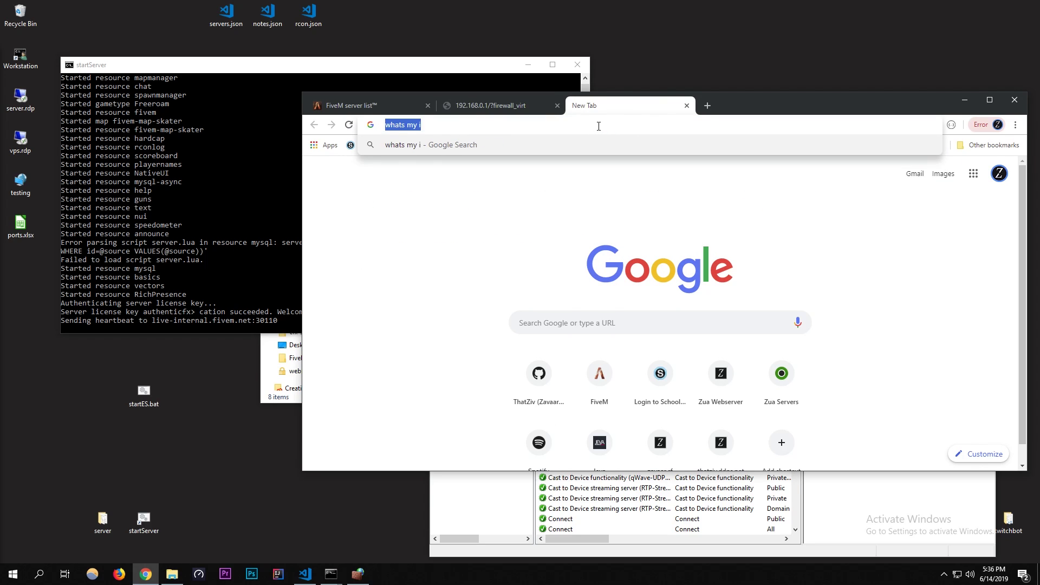
pyautogui.press('BackSpace')
pyautogui.write('thatz')
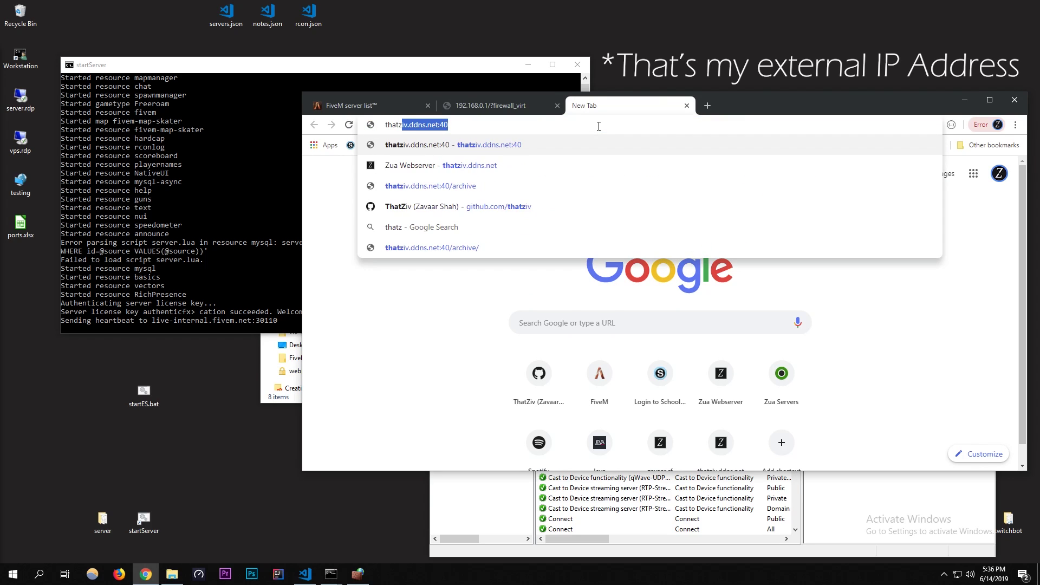
pyautogui.press('Delete')
pyautogui.write('iv.ddns.net:4')
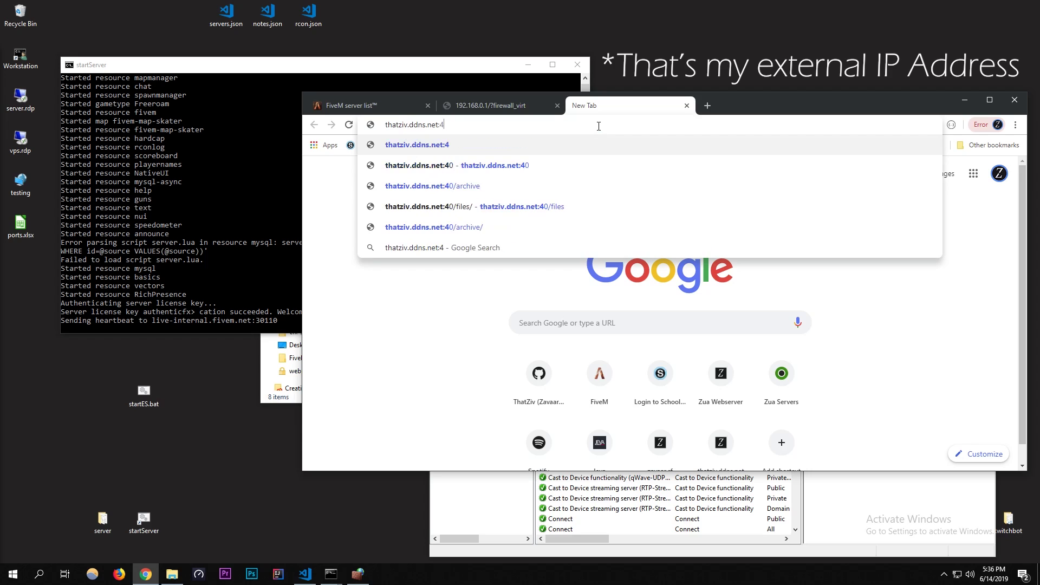
pyautogui.press('BackSpace')
pyautogui.write('30120')
pyautogui.press('Return')
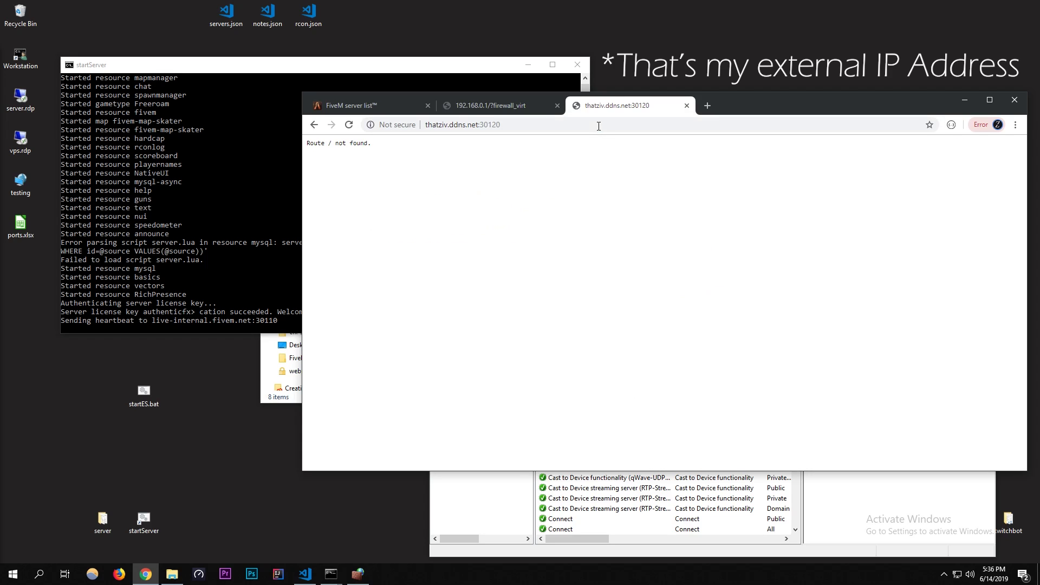
pyautogui.moveTo(753, 112); pyautogui.dragTo(721, 129)
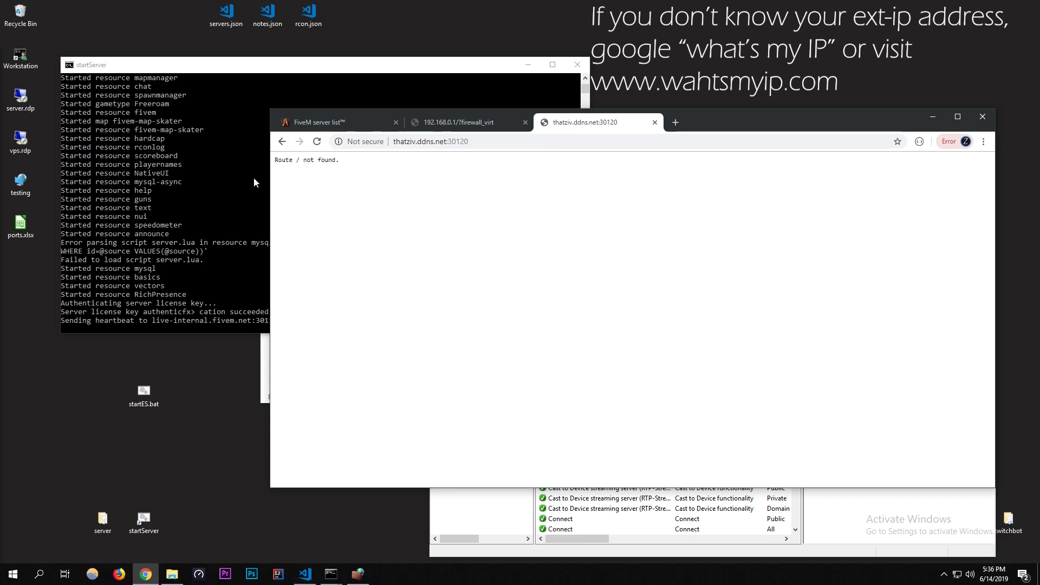
pyautogui.hotkey('ctrl', 'Tab')
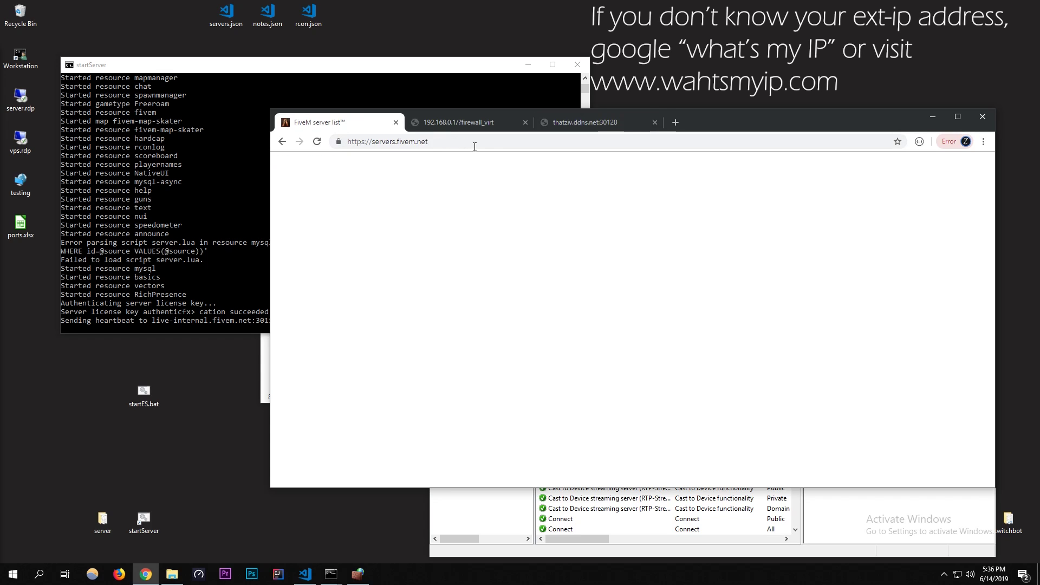
# Step: Open server.cfg from the cfx-server-data-master folder to check the server's tags
pyautogui.moveTo(697, 128); pyautogui.dragTo(599, 53)
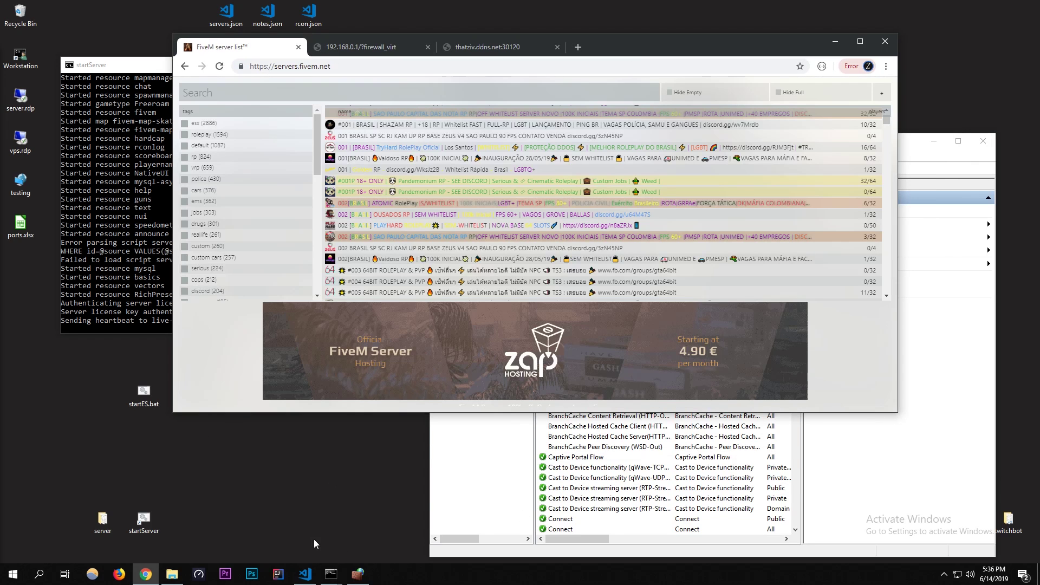
pyautogui.click(321, 94)
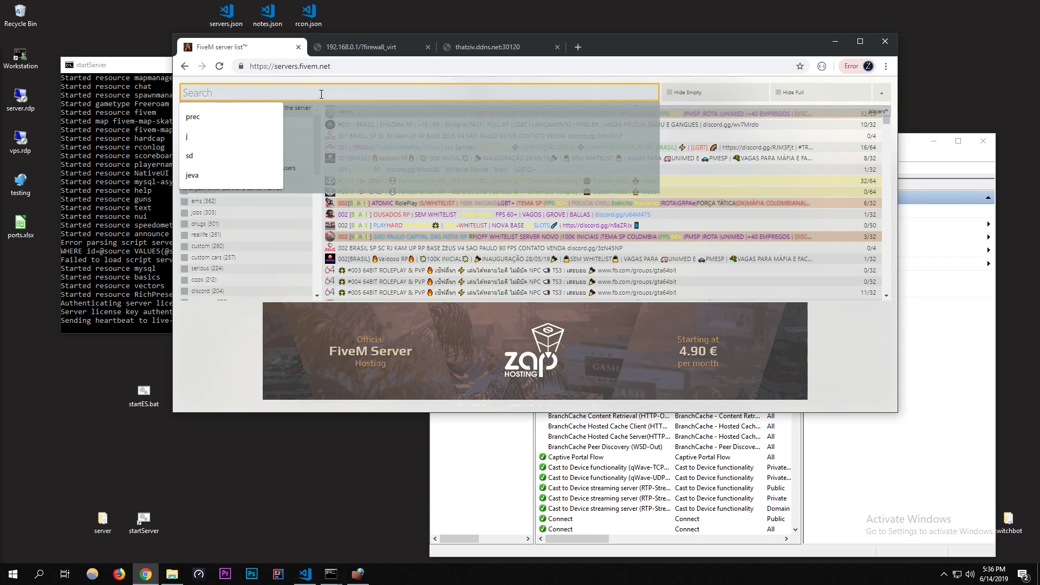
pyautogui.click(172, 574)
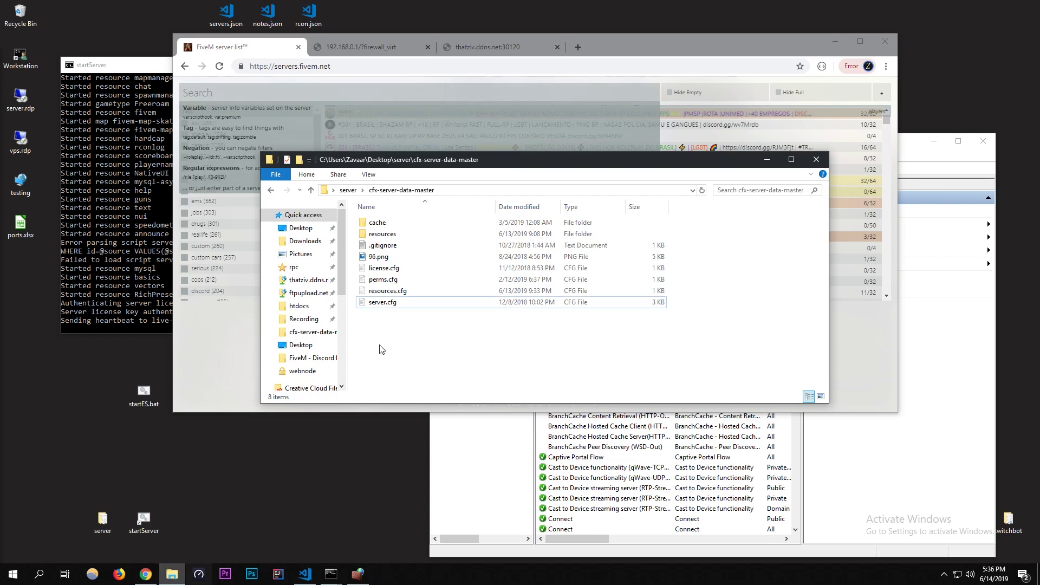
pyautogui.doubleClick(399, 303)
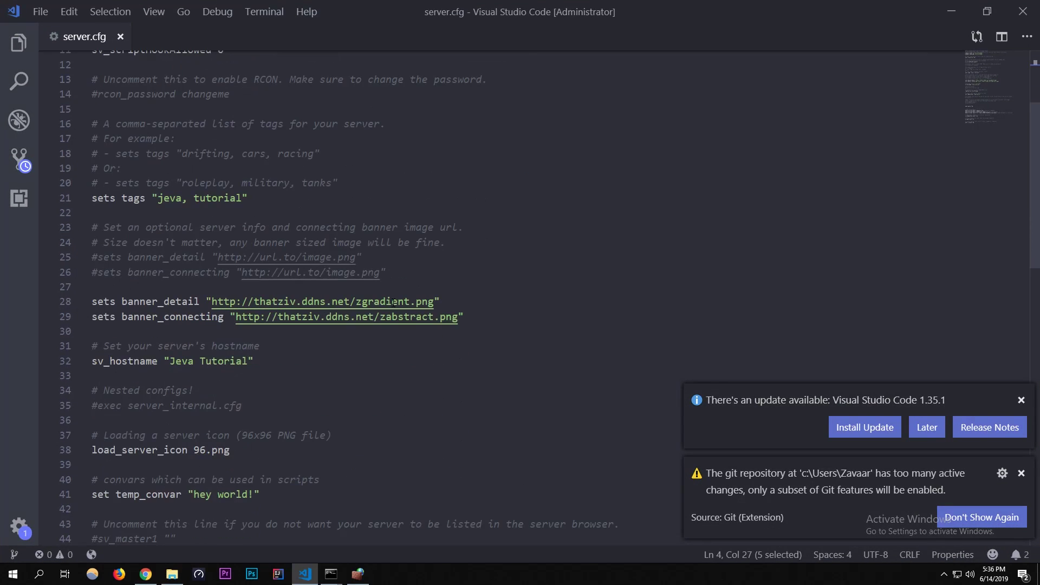
# Step: Search the FiveM server list for 'jeva'
pyautogui.press('super+Down')
pyautogui.click(316, 91)
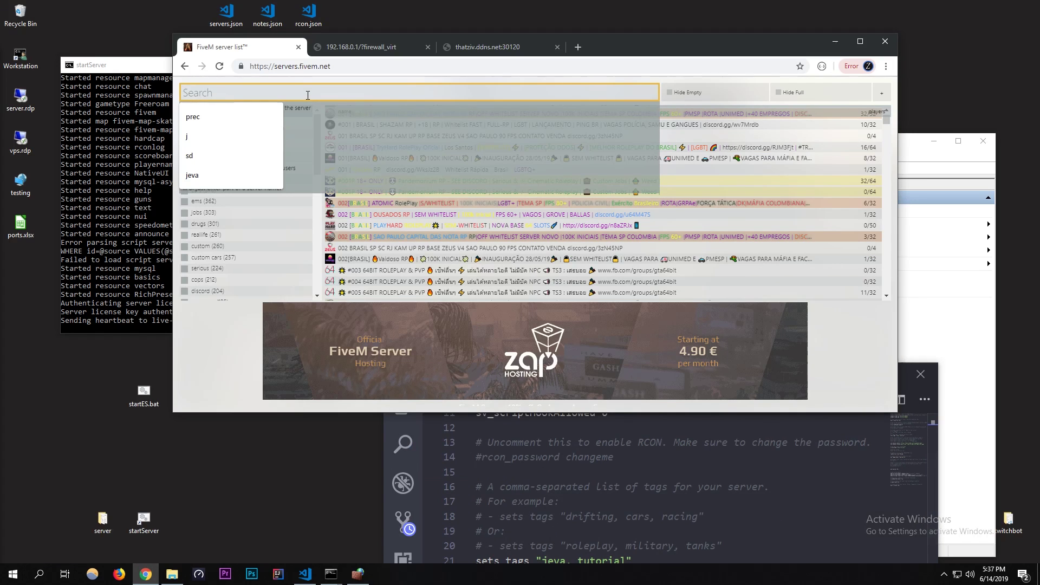
pyautogui.write('jeva')
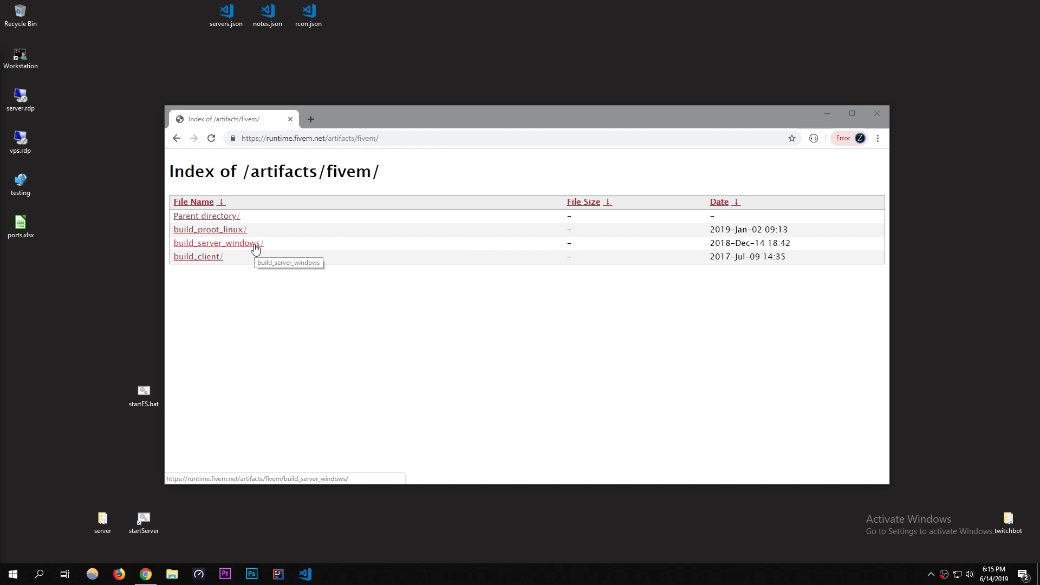
# Step: Browse the FiveM artifacts to the build_server_windows master builds listing
pyautogui.click(385, 136)
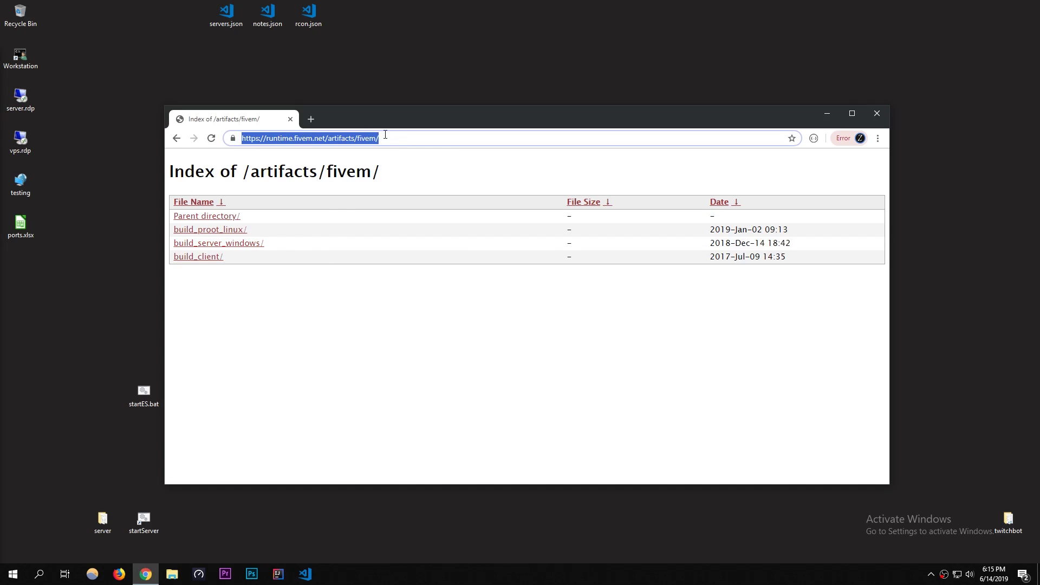
pyautogui.click(401, 357)
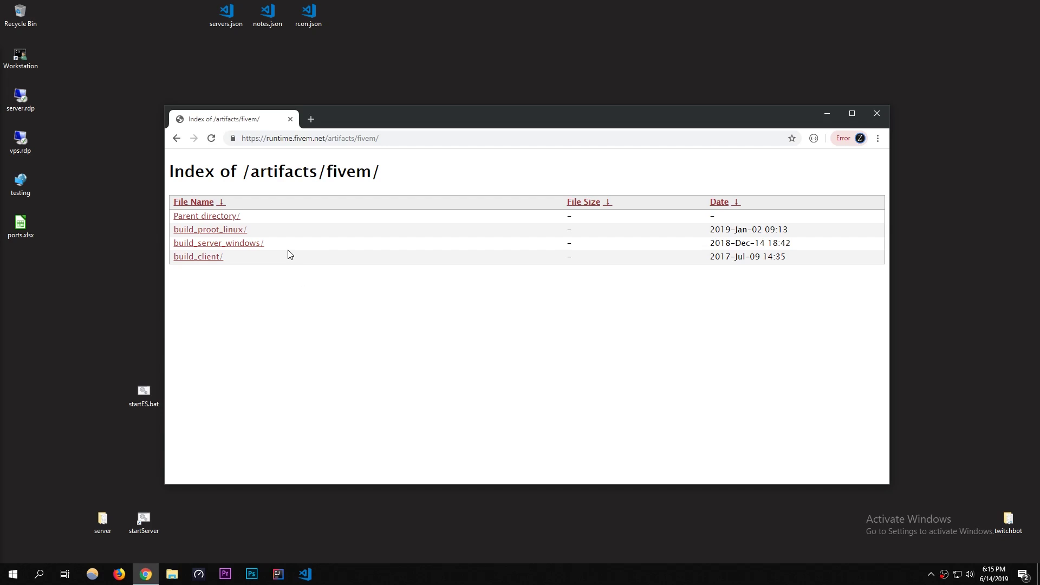
pyautogui.click(242, 243)
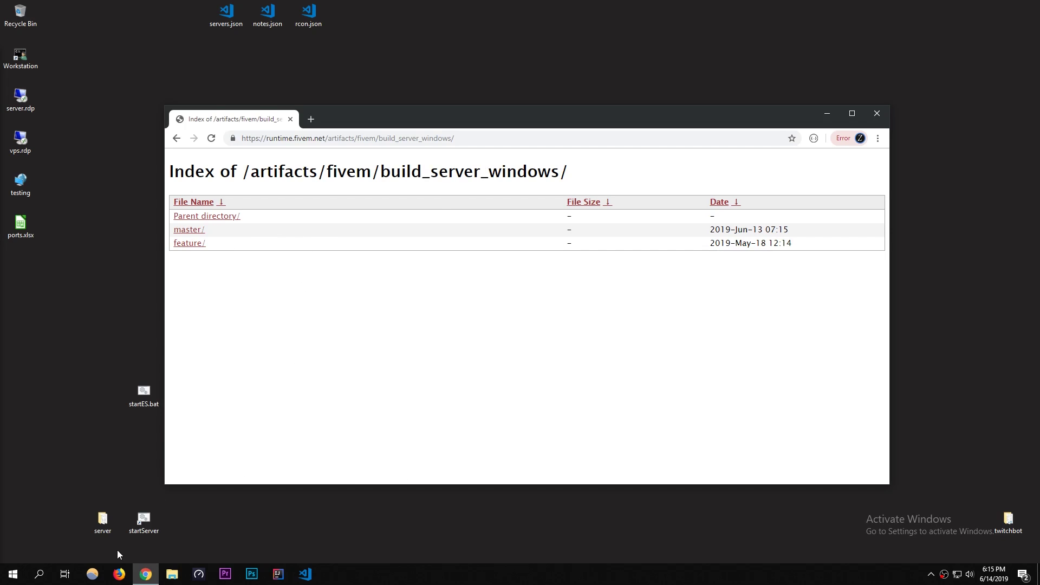
pyautogui.click(198, 229)
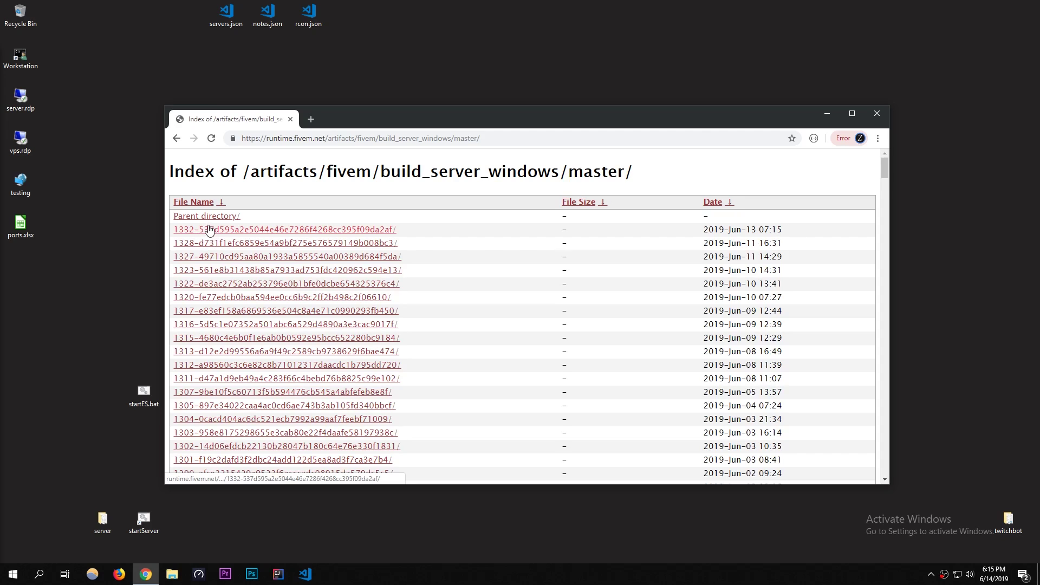
# Step: Download server.zip from the newest build 1332 (2019-Jun-13) and open the desktop server folder
pyautogui.moveTo(807, 231); pyautogui.dragTo(704, 232)
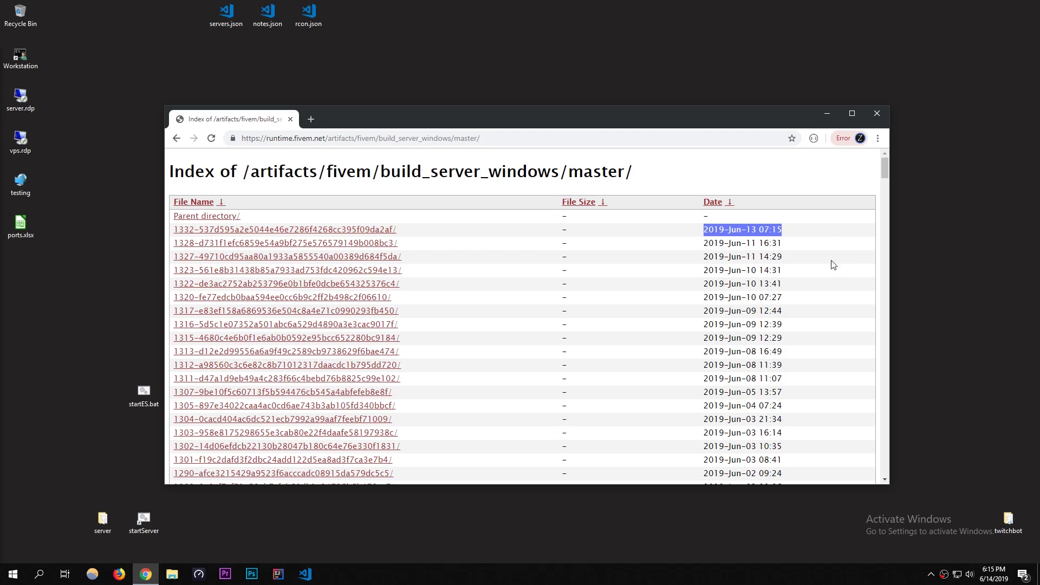
pyautogui.click(783, 232)
pyautogui.moveTo(788, 234); pyautogui.dragTo(705, 231)
pyautogui.click(788, 232)
pyautogui.click(351, 235)
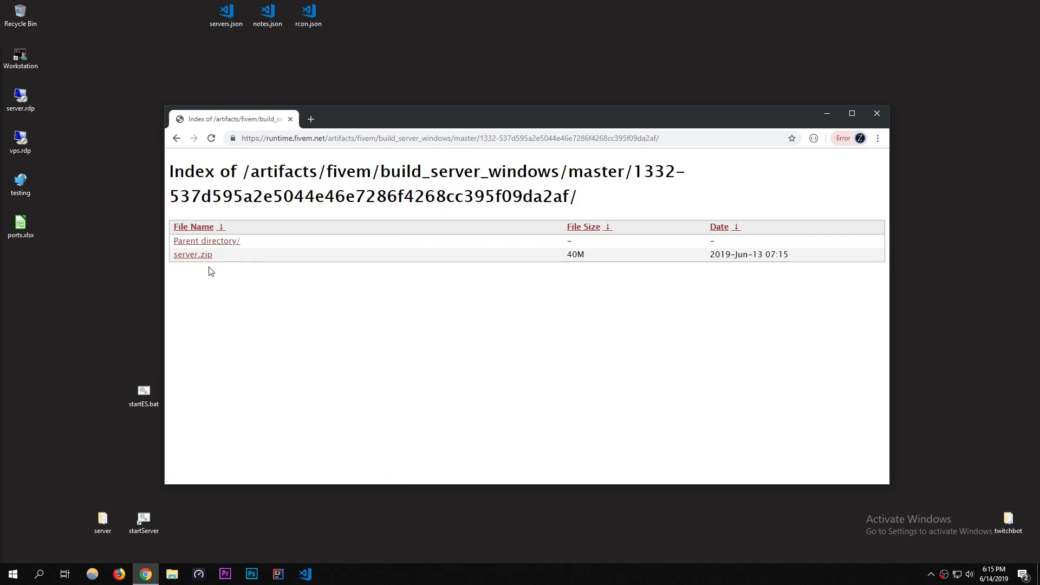
pyautogui.click(103, 521)
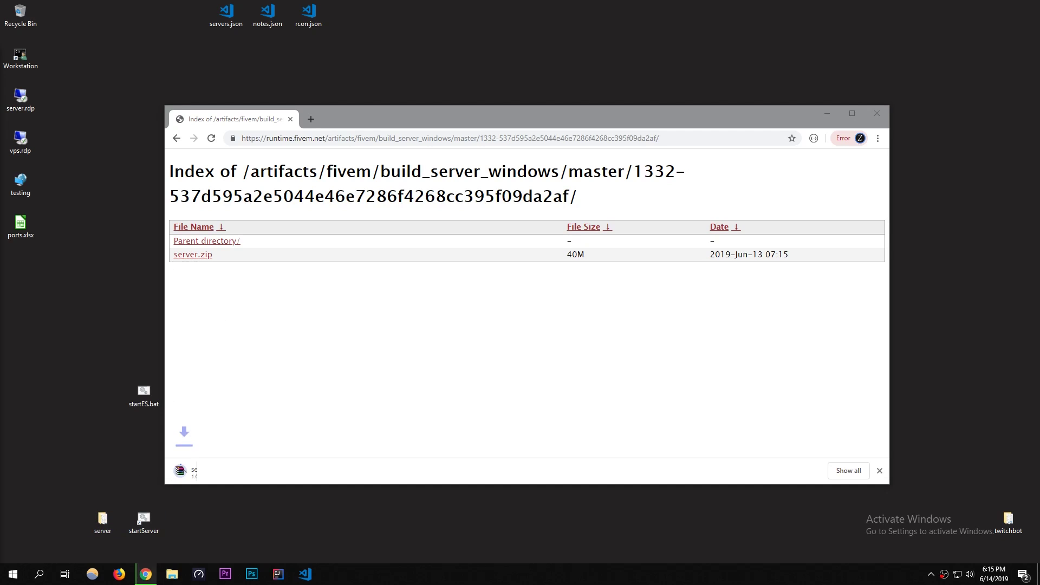
pyautogui.doubleClick(102, 522)
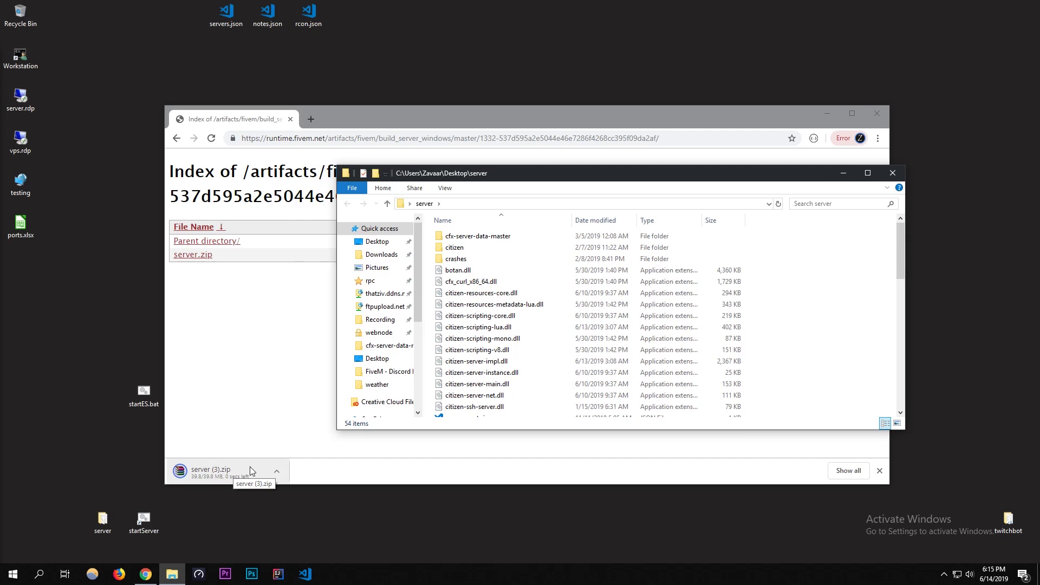
# Step: Arrange the browser and server folder windows and bring the server.zip archive forward in WinRAR
pyautogui.click(249, 470)
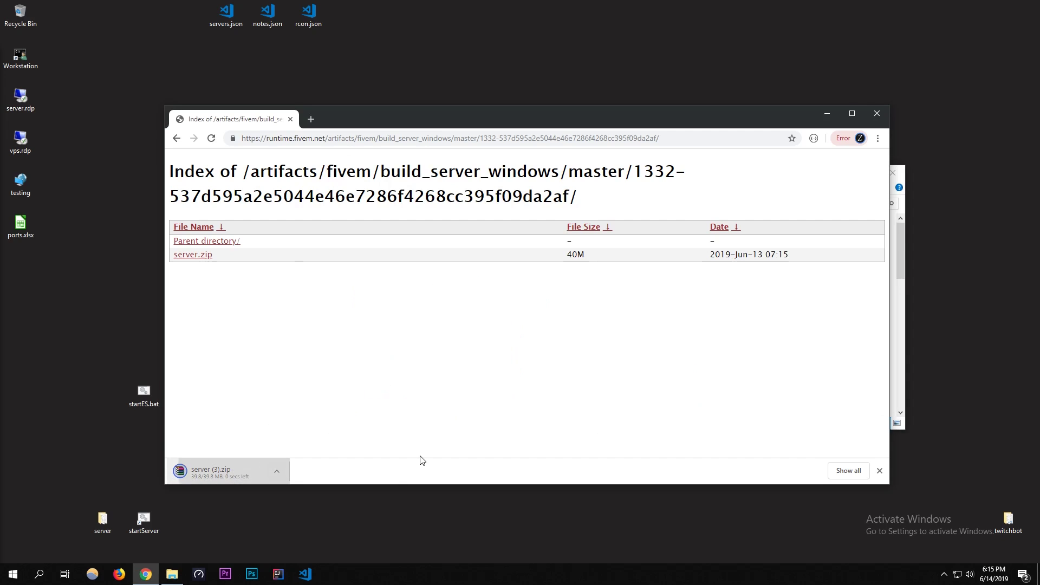
pyautogui.moveTo(381, 128); pyautogui.dragTo(280, 90)
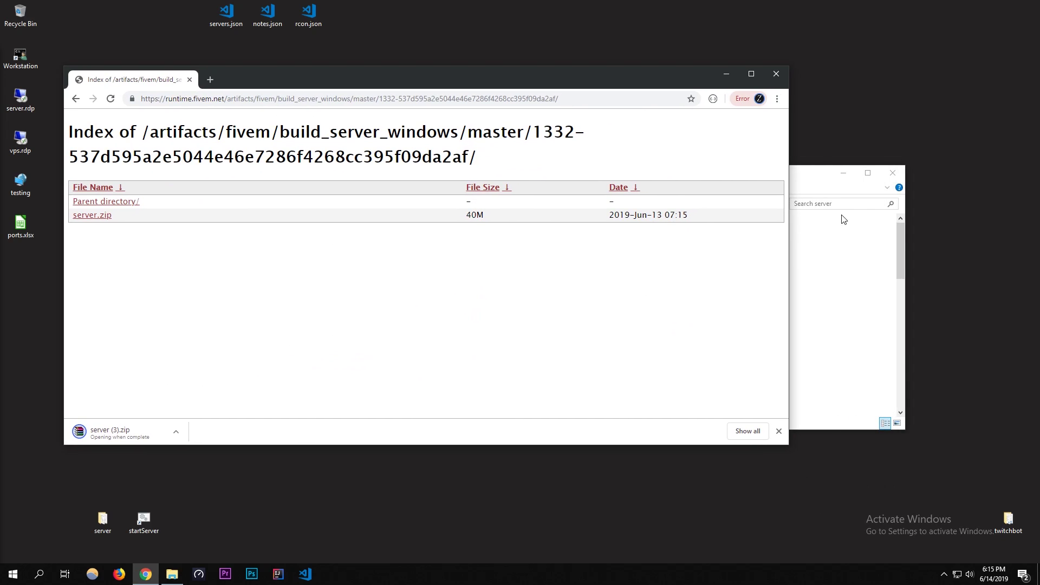
pyautogui.click(812, 166)
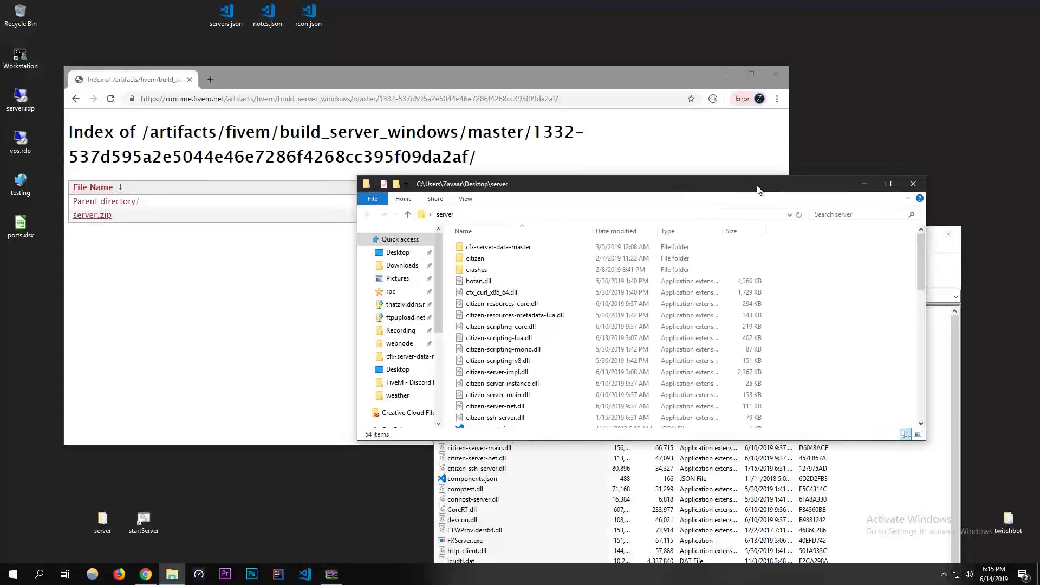
pyautogui.moveTo(738, 173); pyautogui.dragTo(536, 124)
pyautogui.click(866, 233)
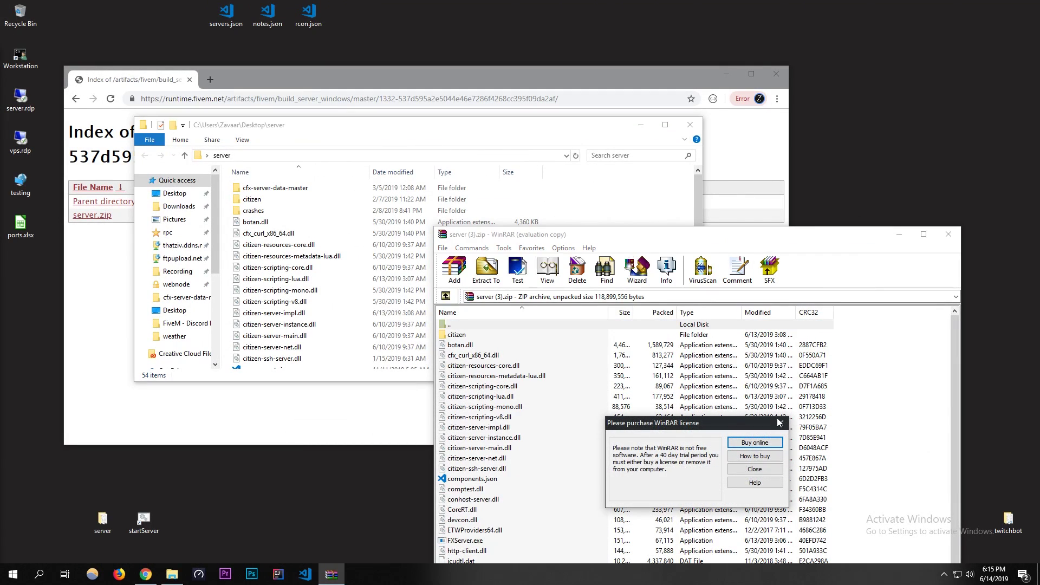
pyautogui.click(754, 470)
# Step: Extract all archive files into the desktop server folder, replacing the existing files
pyautogui.hotkey('ctrl', 'a')
pyautogui.moveTo(685, 418); pyautogui.dragTo(647, 216)
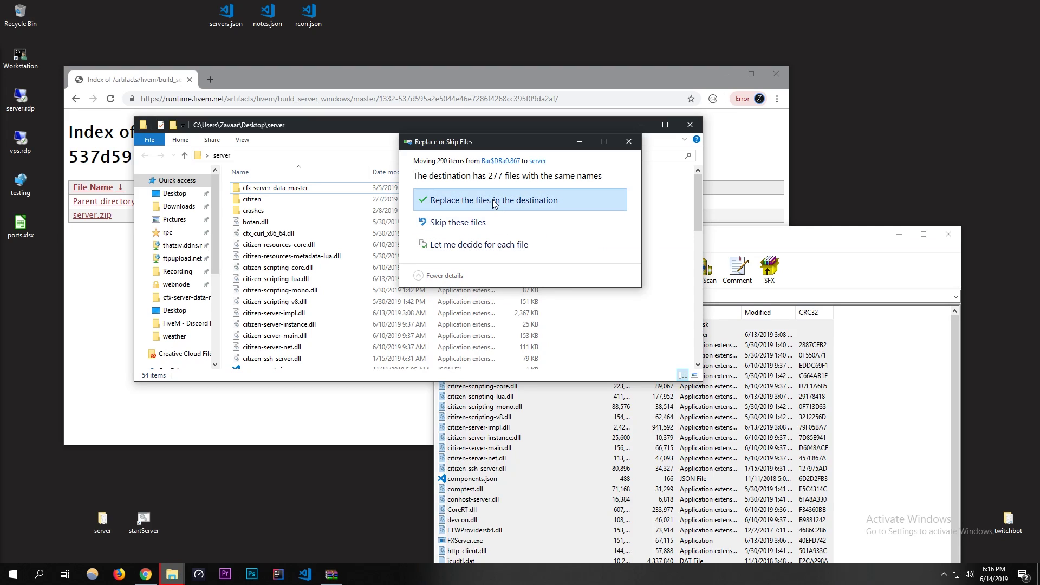
pyautogui.click(520, 200)
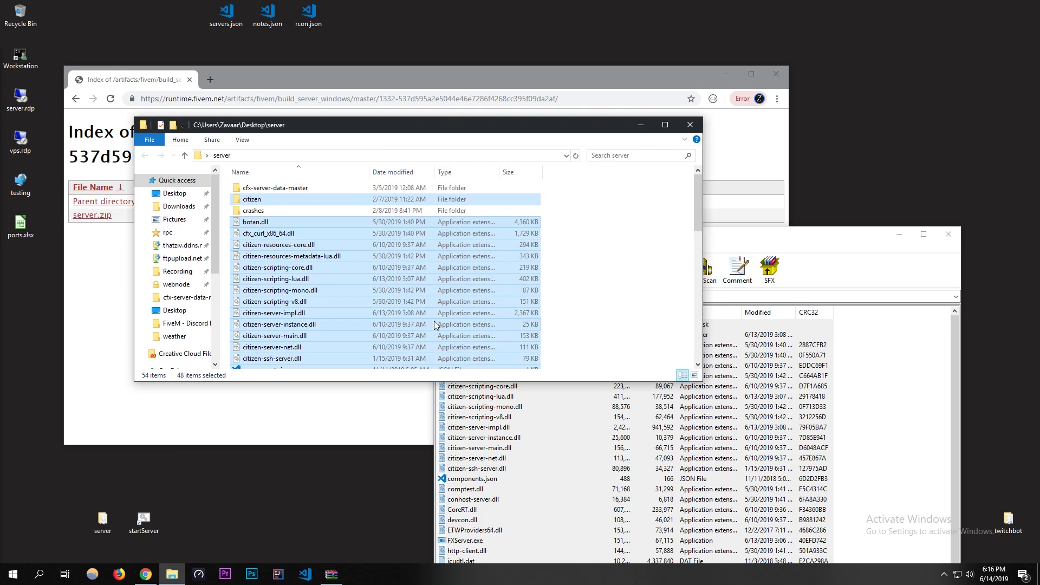
pyautogui.scroll(-12, 434, 324)
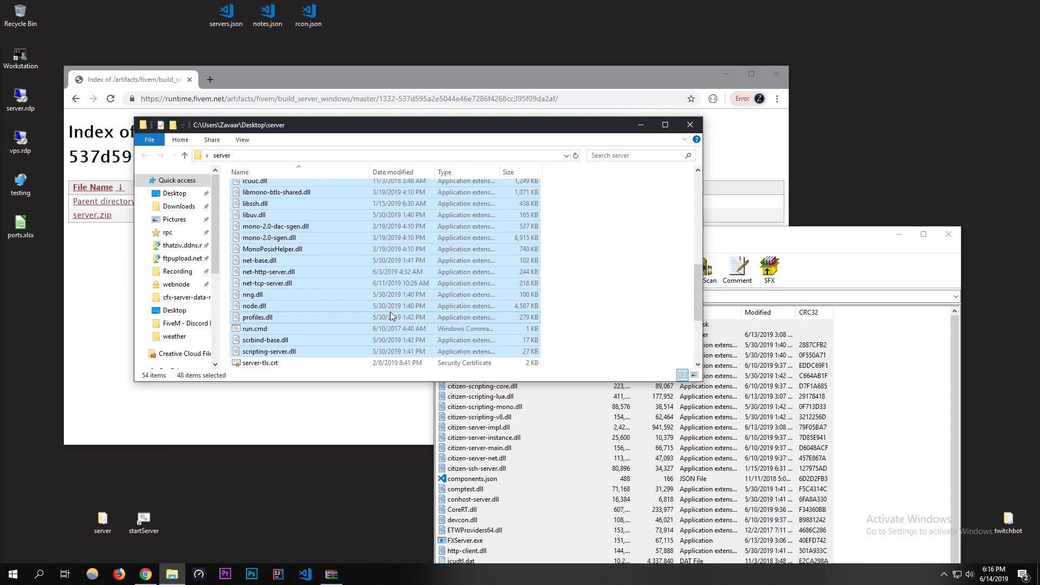
pyautogui.click(579, 286)
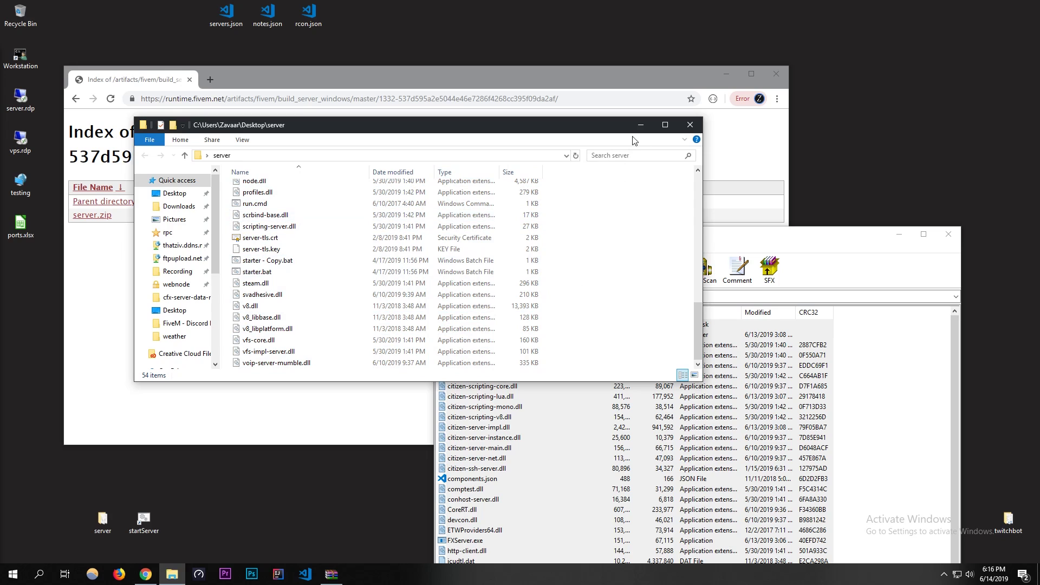
pyautogui.click(142, 519)
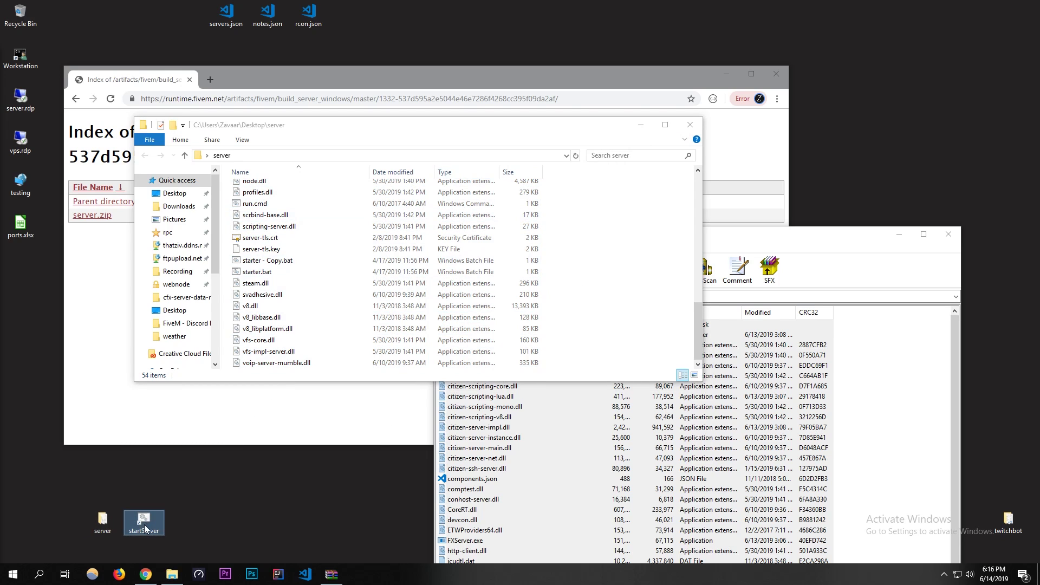
# Step: Launch startServer and confirm heartbeats reach live-internal.fivem.net:30110 after licence authentication
pyautogui.doubleClick(144, 524)
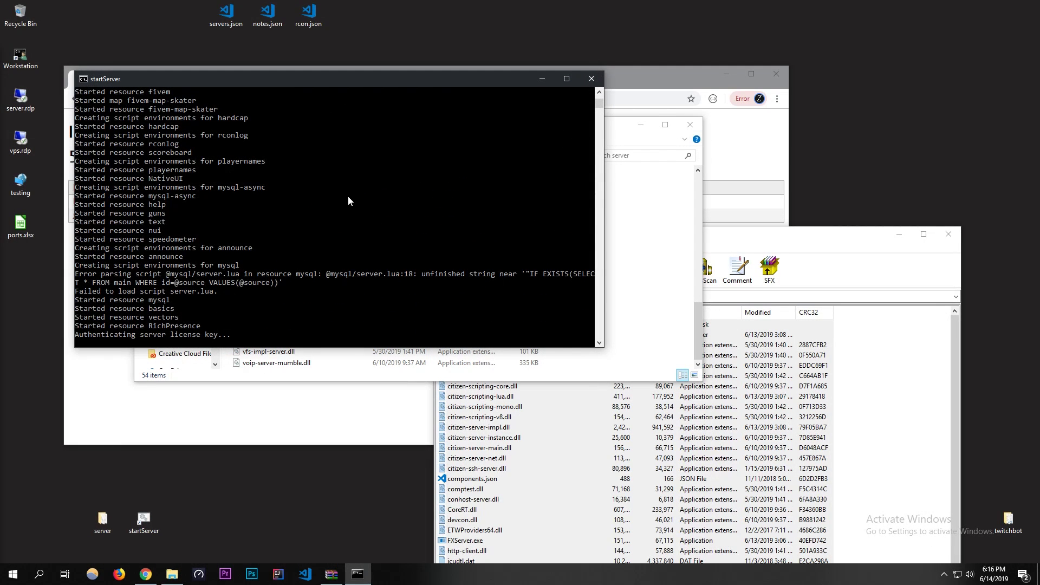
pyautogui.scroll(3, 381, 214)
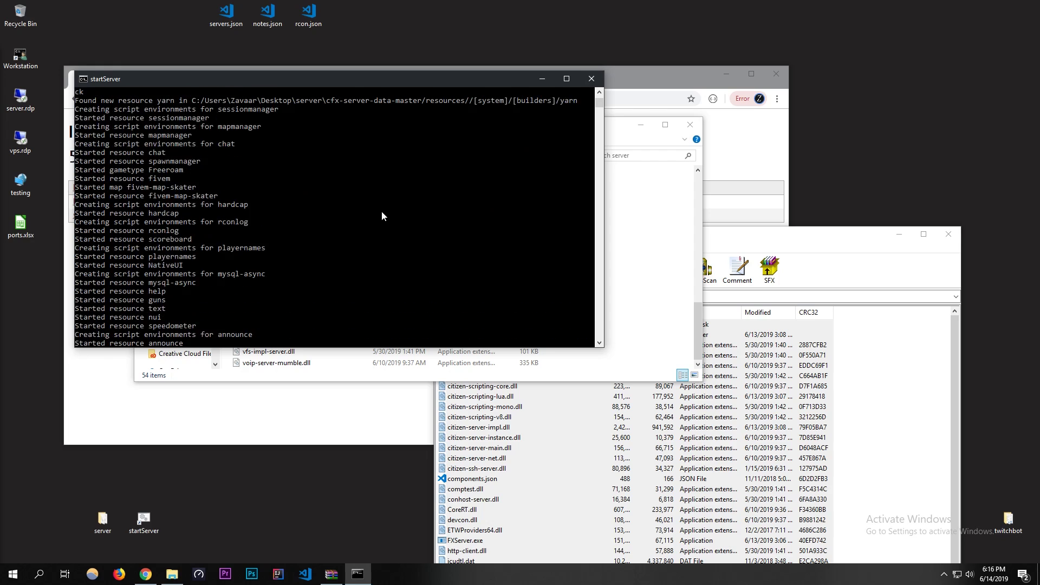
pyautogui.scroll(-4, 382, 214)
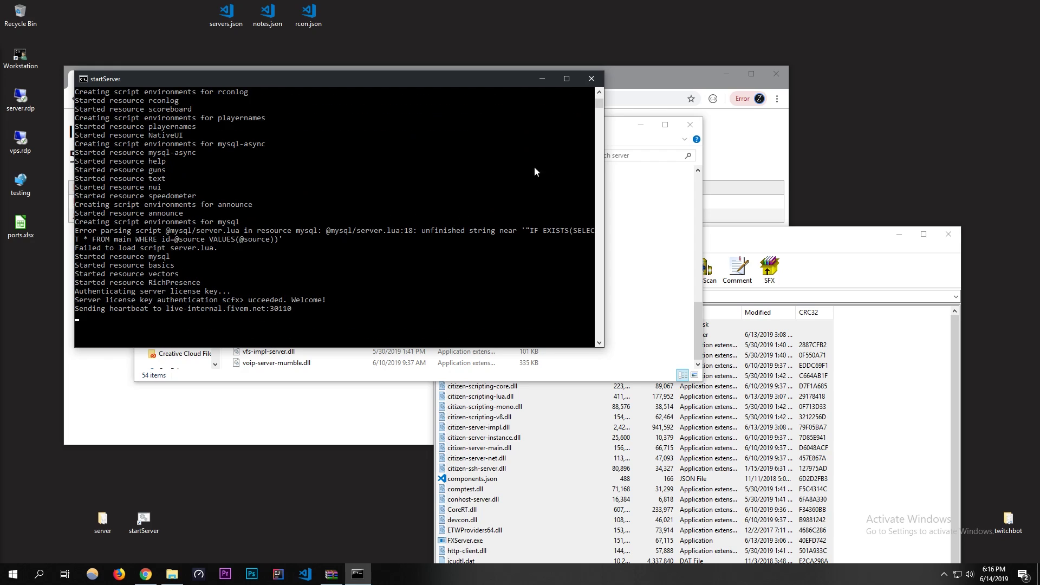